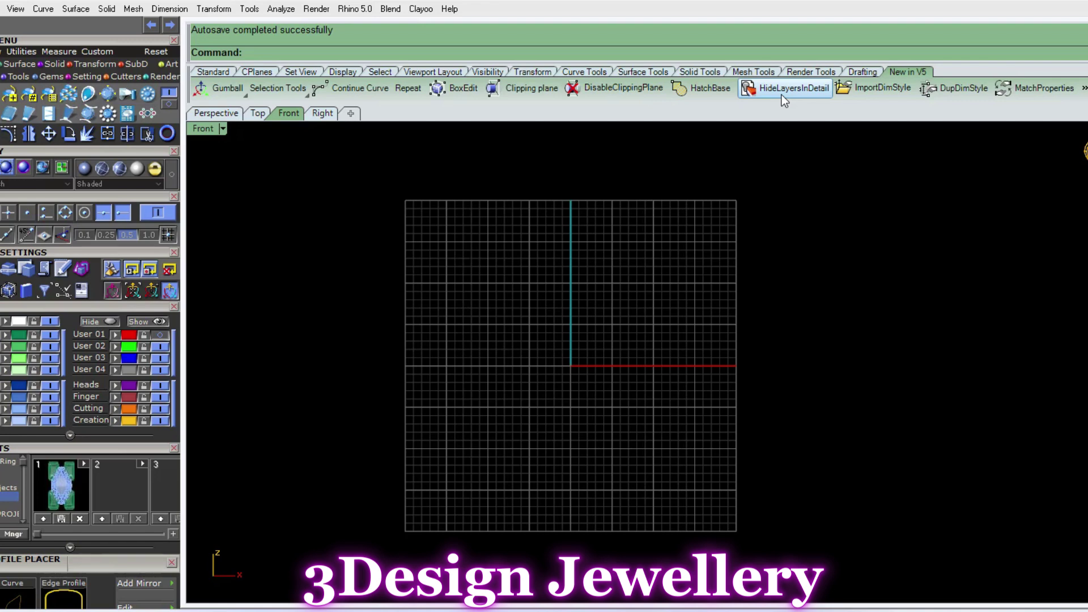
- Zoom out in the Front view to show the whole solitaire ring and its six-prong diamond head
scroll(615, 347, "down", 5)
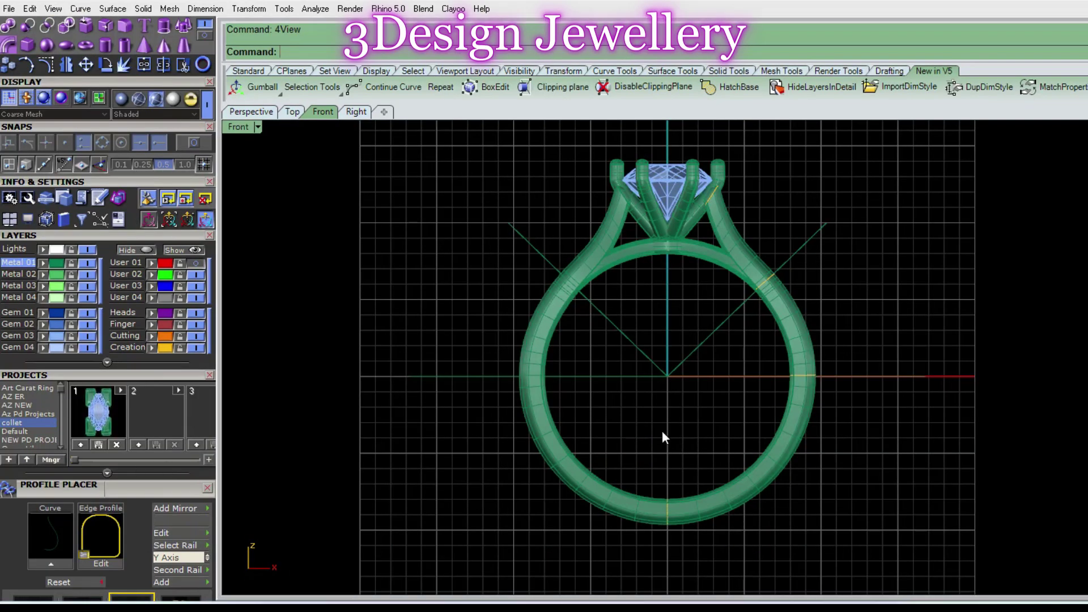
- Select all the construction curves with SelCrv and hide them
scroll(652, 408, "down", 3)
key("Return")
key("ctrl+h")
- Save the whole ring into Projects slot 2
left_click_drag(814, 522, 517, 255)
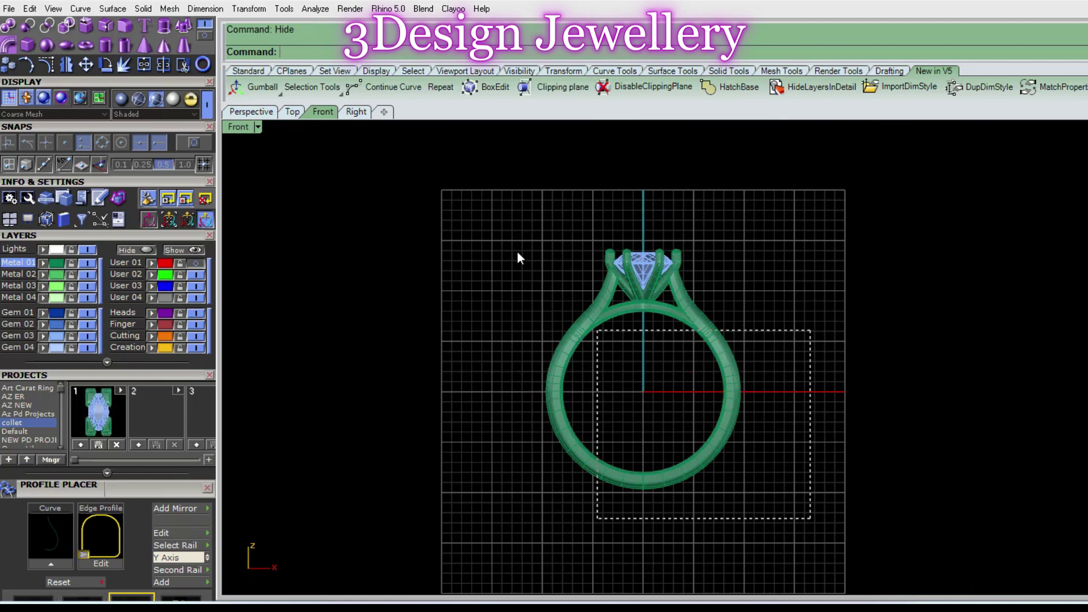
left_click(140, 445)
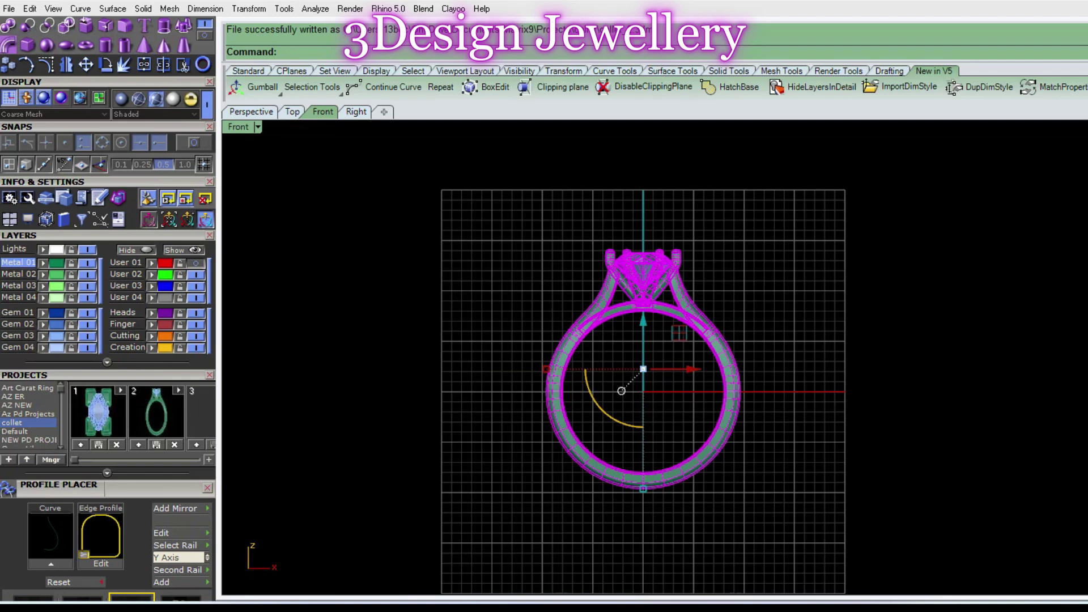
key("Escape")
scroll(703, 317, "up", 5)
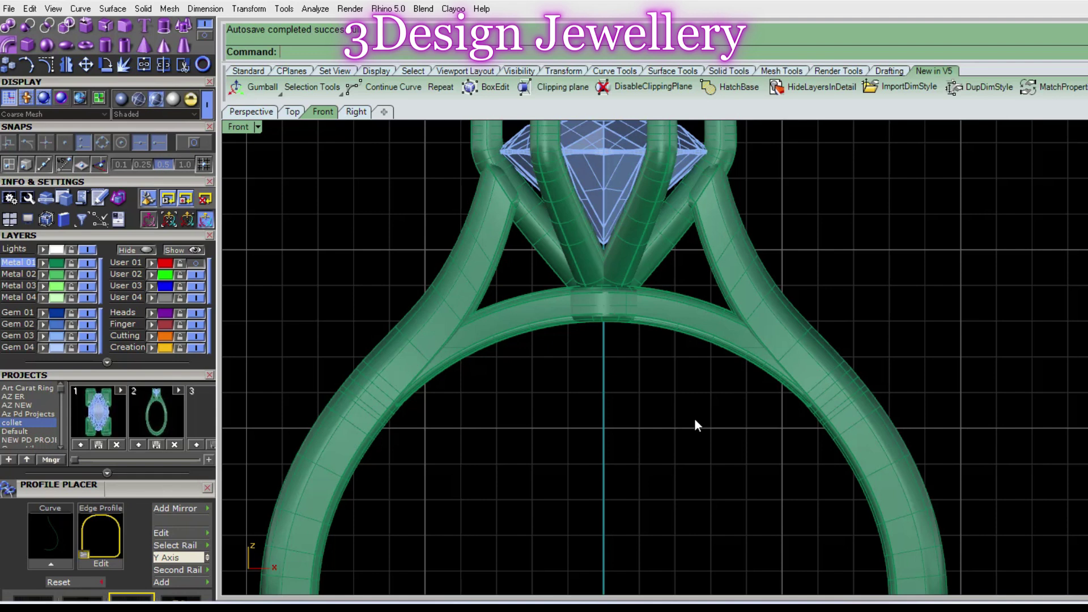
- Draw a horizontal guide line across the ring head with the L command
scroll(692, 414, "down", 5)
scroll(607, 335, "up", 2)
scroll(608, 317, "up", 2)
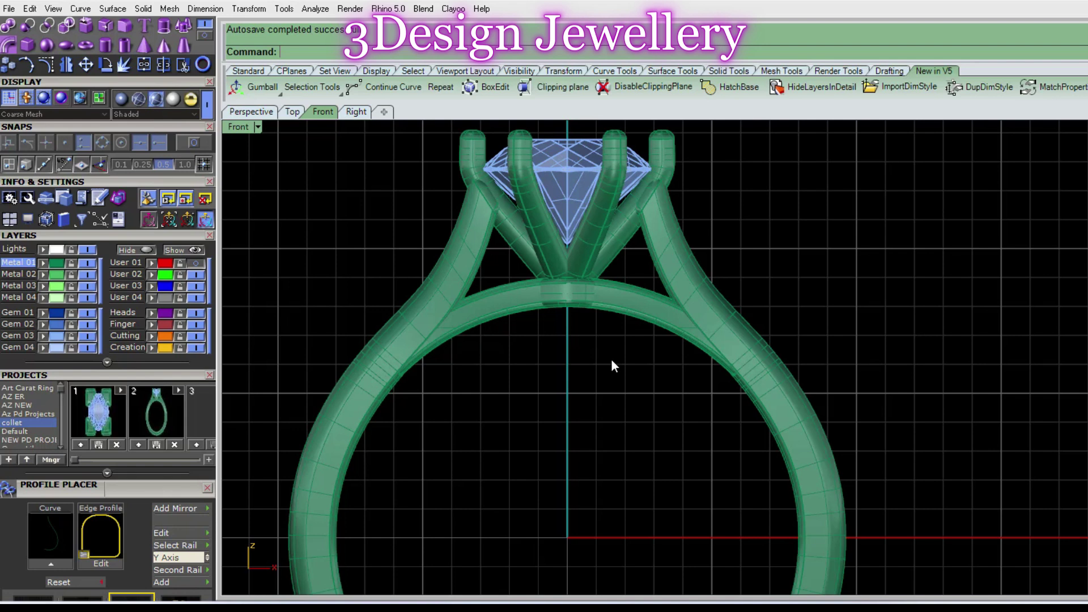
scroll(611, 359, "up", 1)
scroll(624, 317, "up", 1)
scroll(611, 238, "up", 2)
scroll(610, 248, "down", 2)
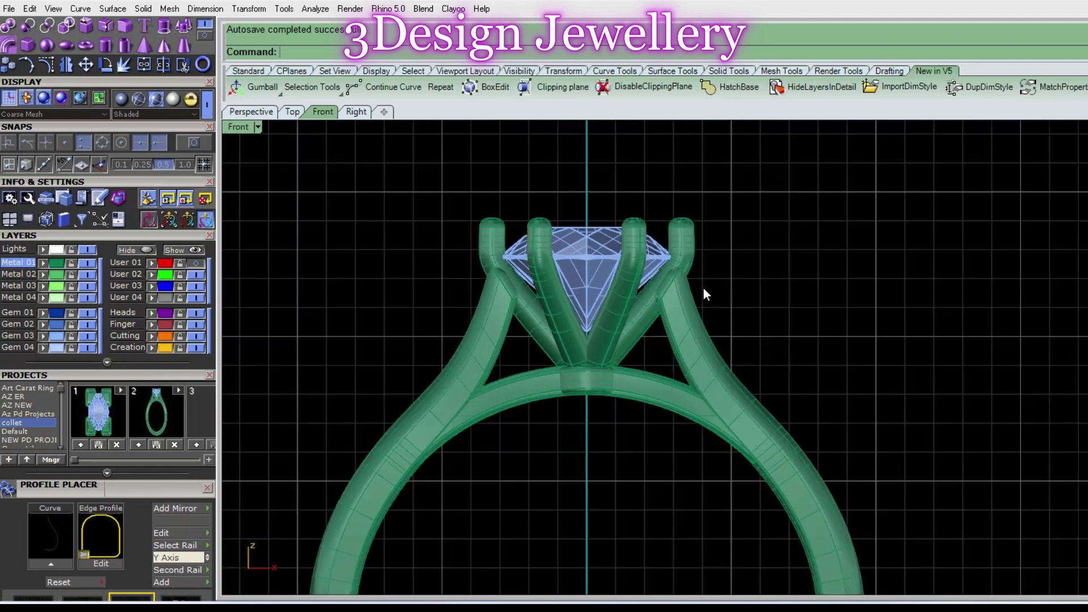
scroll(703, 287, "down", 1)
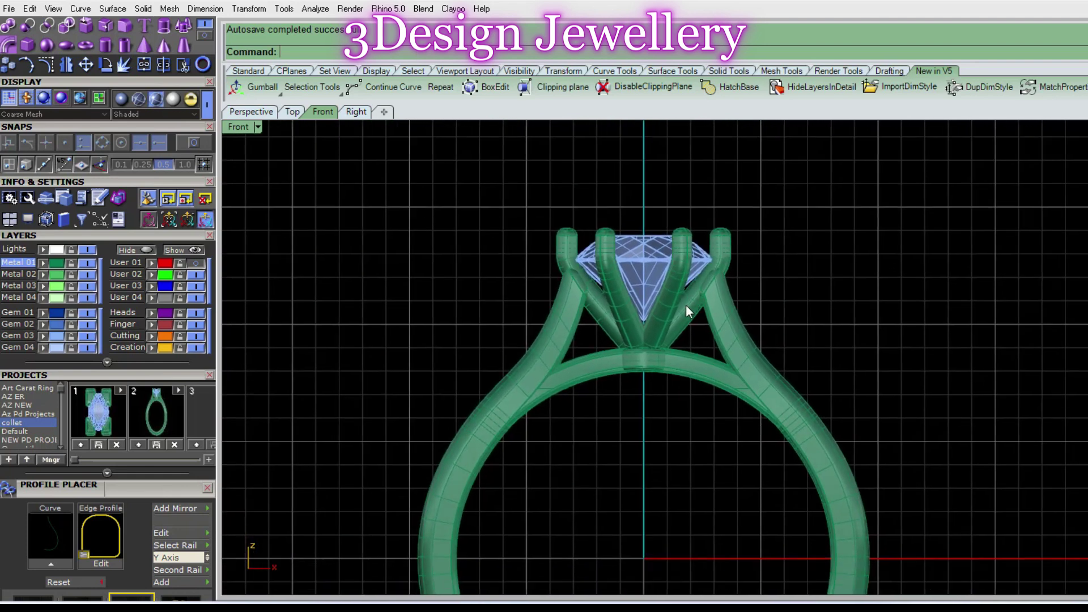
type("l")
key("Return")
scroll(680, 238, "up", 2)
left_click(691, 178)
left_click(880, 178)
- Drop the guide line to the diamond's girdle and delete the right-hand prong's cap
left_click_drag(822, 178, 831, 280)
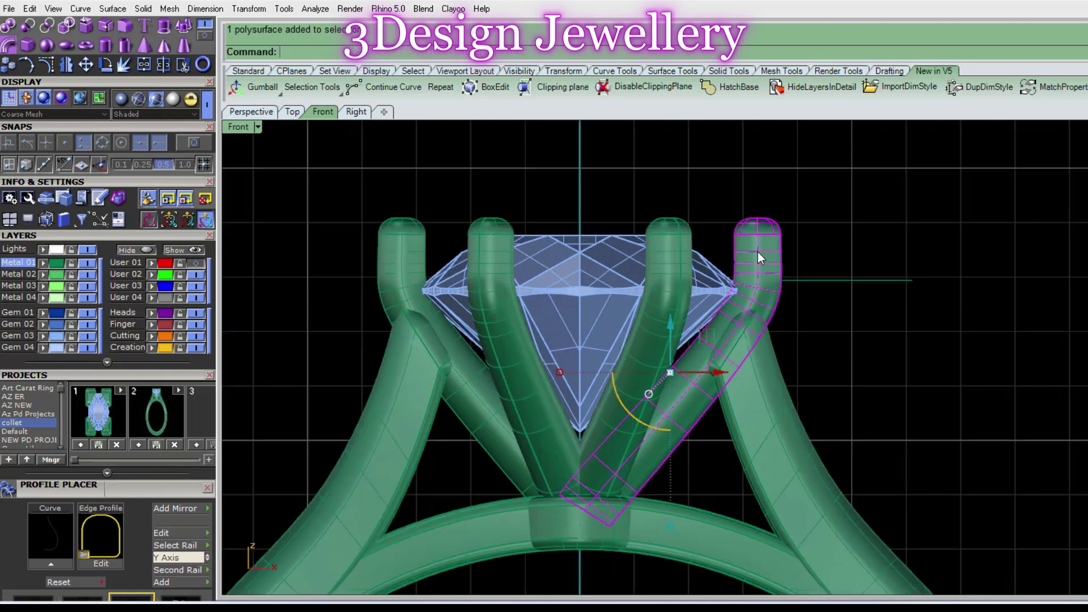
mouse_move(768, 316)
right_mouse_down()
mouse_move(795, 294)
mouse_move(753, 317)
right_mouse_up()
key("Delete")
- Attempt a two-point sphere on the open prong rim, then cancel and undo it
scroll(753, 318, "up", 3)
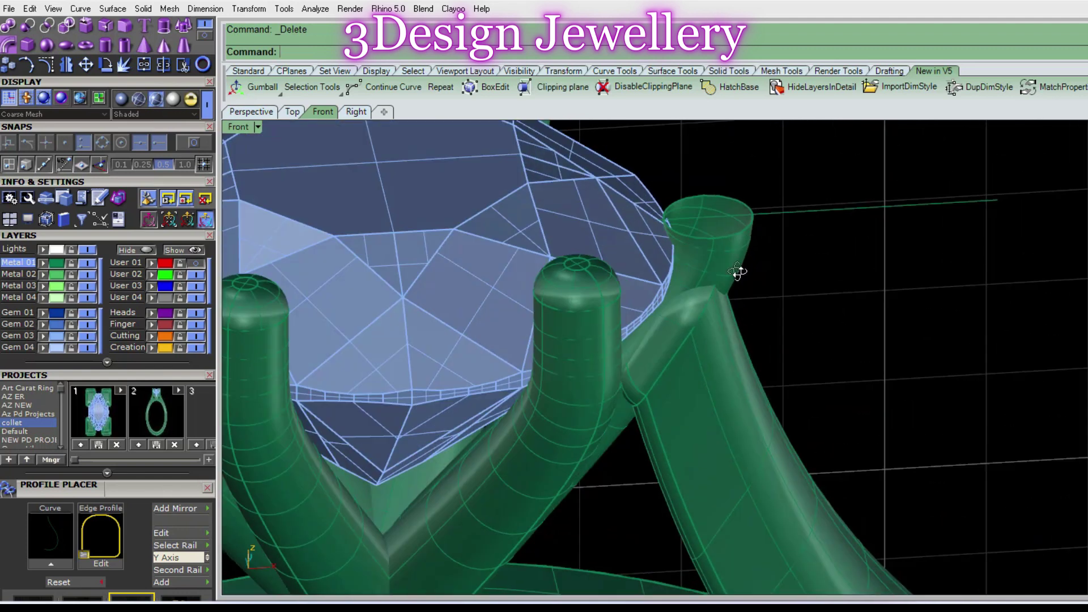
left_click(733, 270)
left_click(47, 47)
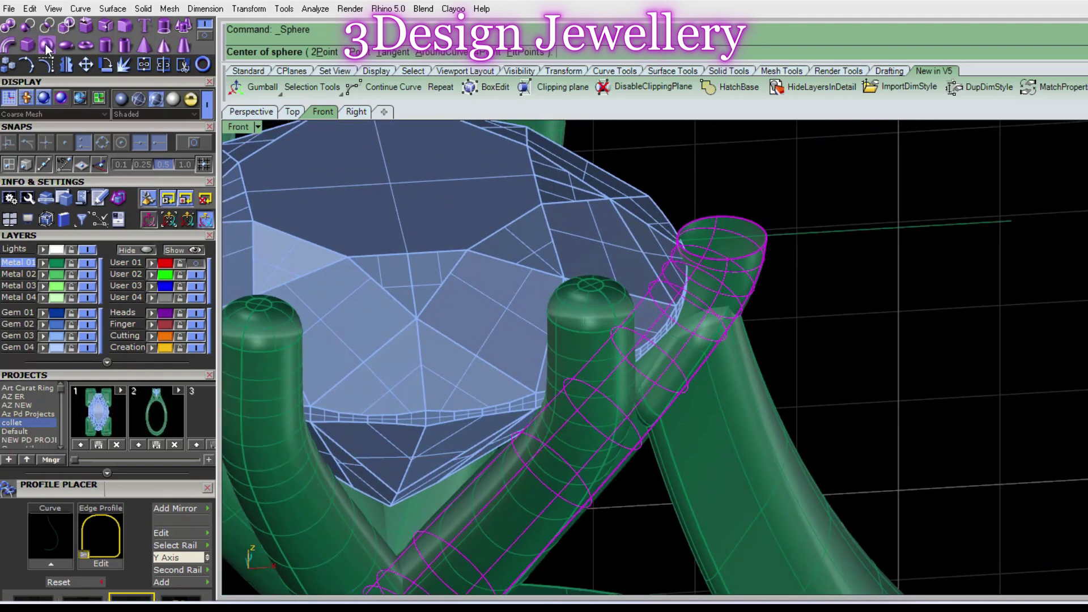
right_click_drag(774, 213, 772, 227)
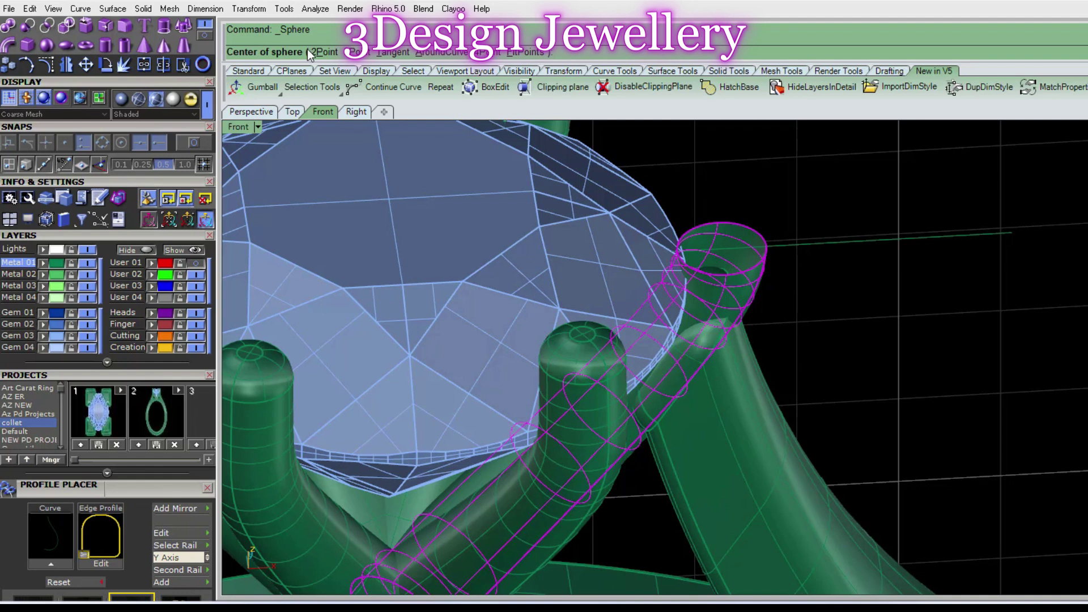
left_click(315, 54)
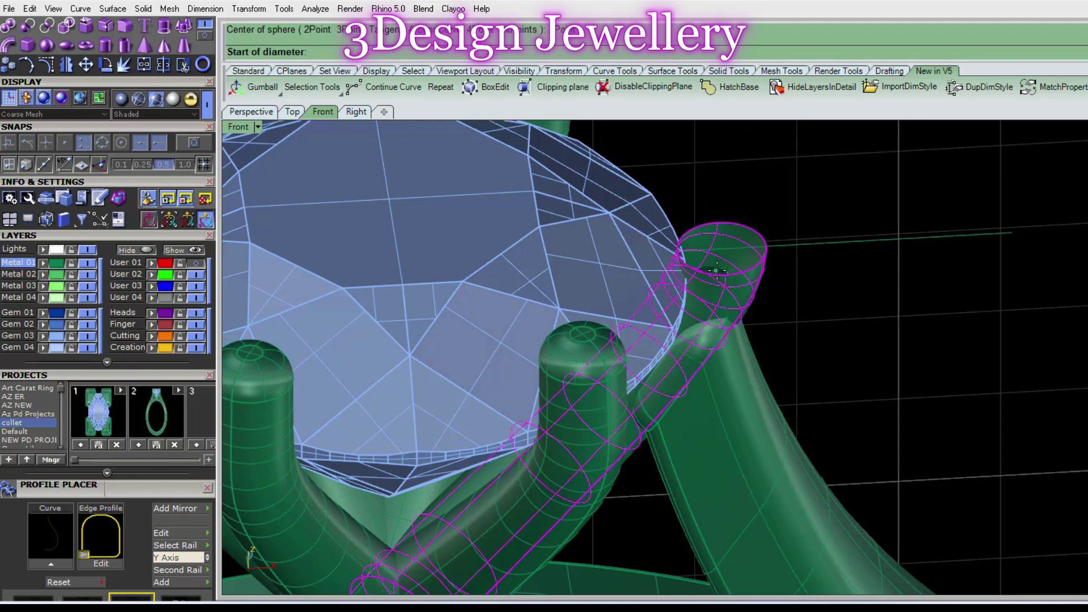
scroll(719, 275, "up", 3)
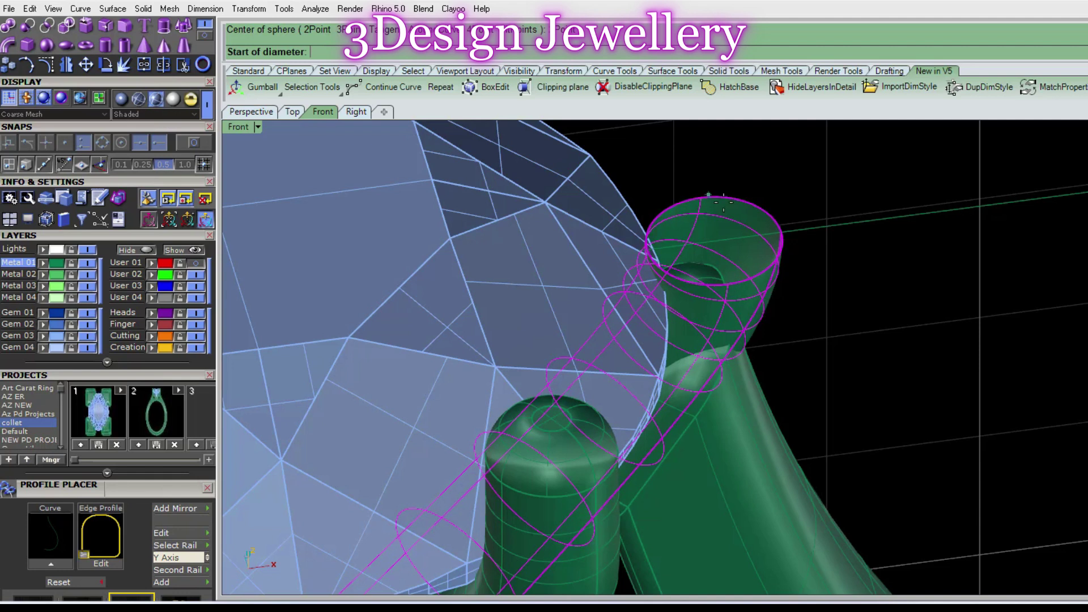
left_click(784, 206)
scroll(666, 233, "down", 2)
left_click(685, 255)
scroll(687, 236, "up", 3)
key("ctrl+z")
- Create a two-point sphere whose diameter spans the open prong end's rim
left_click(690, 234)
mouse_move(689, 234)
right_mouse_down()
mouse_move(728, 338)
mouse_move(683, 322)
right_mouse_up()
left_click(47, 45)
left_click(713, 267)
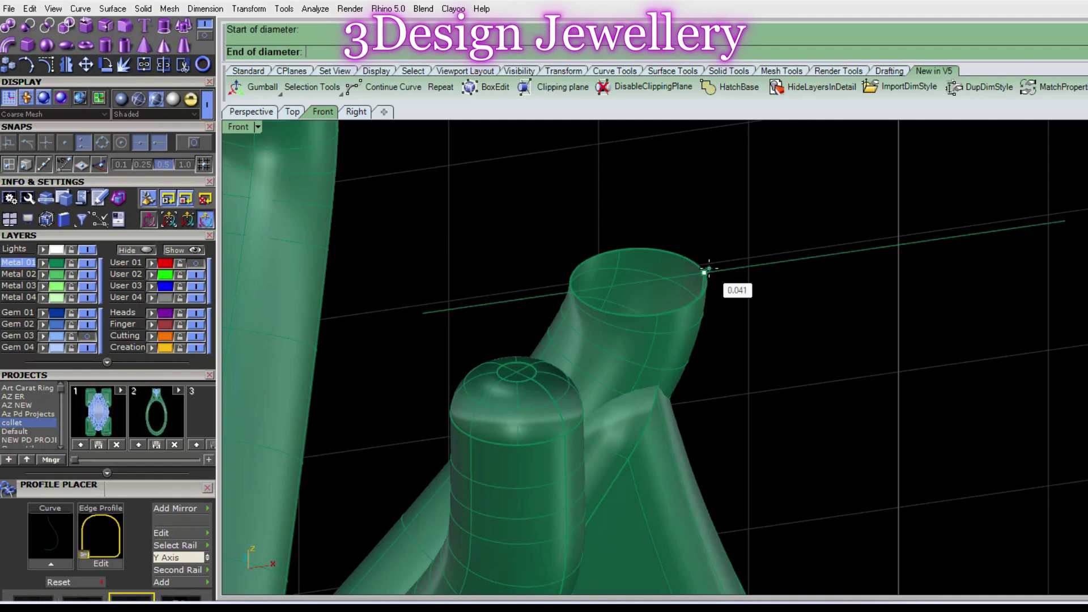
left_click(573, 283)
mouse_move(574, 284)
right_mouse_down()
mouse_move(645, 295)
mouse_move(537, 221)
mouse_move(549, 270)
mouse_move(646, 302)
mouse_move(638, 281)
right_mouse_up()
- Close the prong's open end with a DupBorder curve and a flat Patch surface
left_click(567, 264)
key("Return")
type("Patch")
key("Return")
key("Return")
left_click(660, 296)
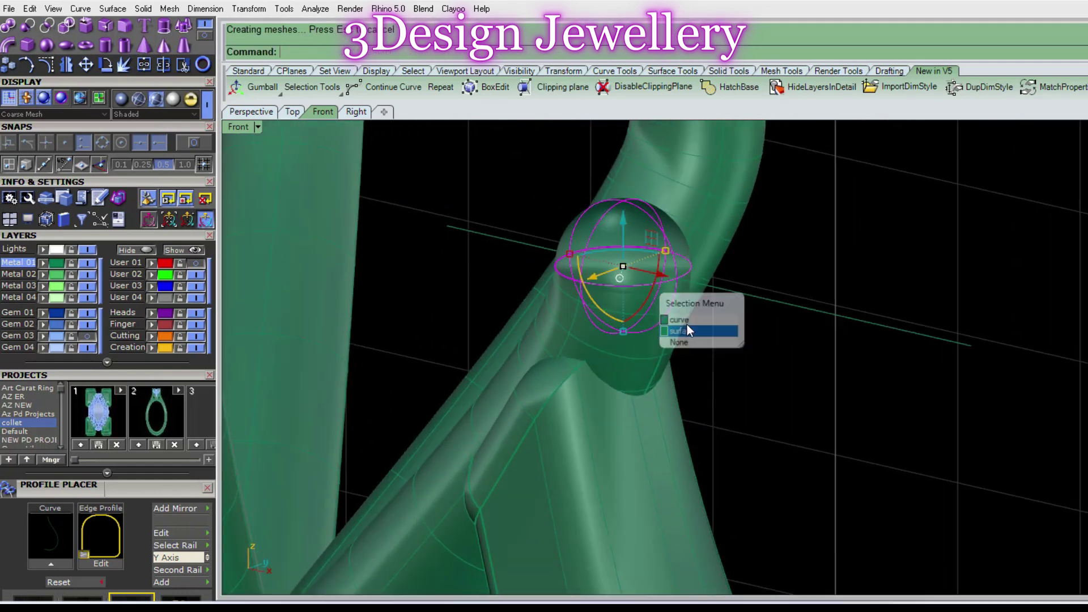
- Select the flat patch surface and shift it within the sphere
left_click(631, 289)
left_click(696, 352)
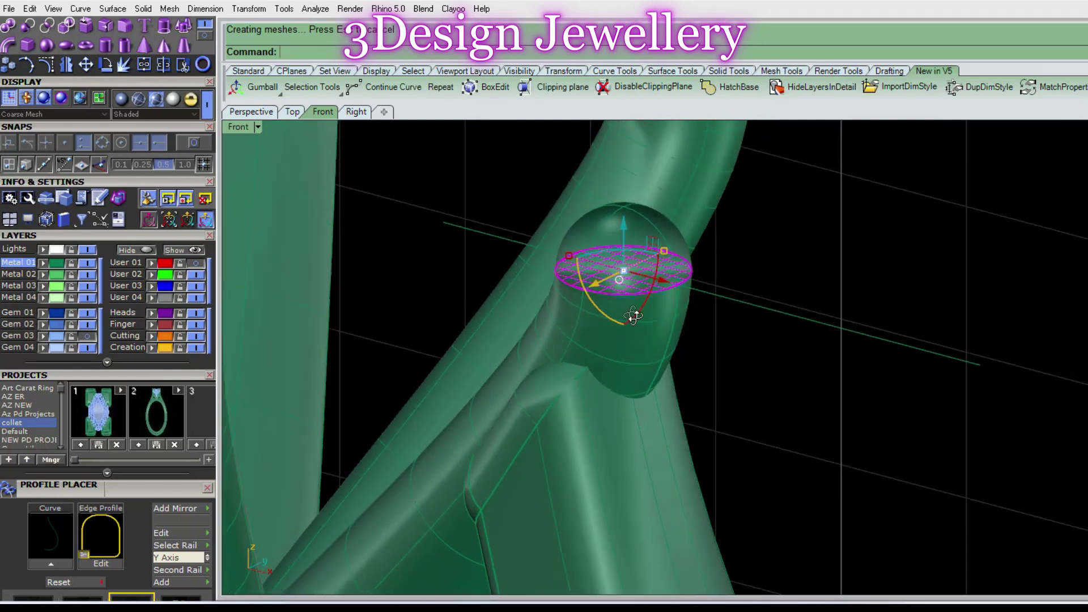
right_click_drag(634, 317, 660, 257)
mouse_move(659, 258)
left_mouse_down()
mouse_move(678, 253)
mouse_move(746, 296)
left_mouse_up()
key("ctrl+z")
right_click_drag(746, 295, 672, 238)
- Turn on the sphere's control points and drag nine of them to flatten and elongate the cap
left_click(696, 326)
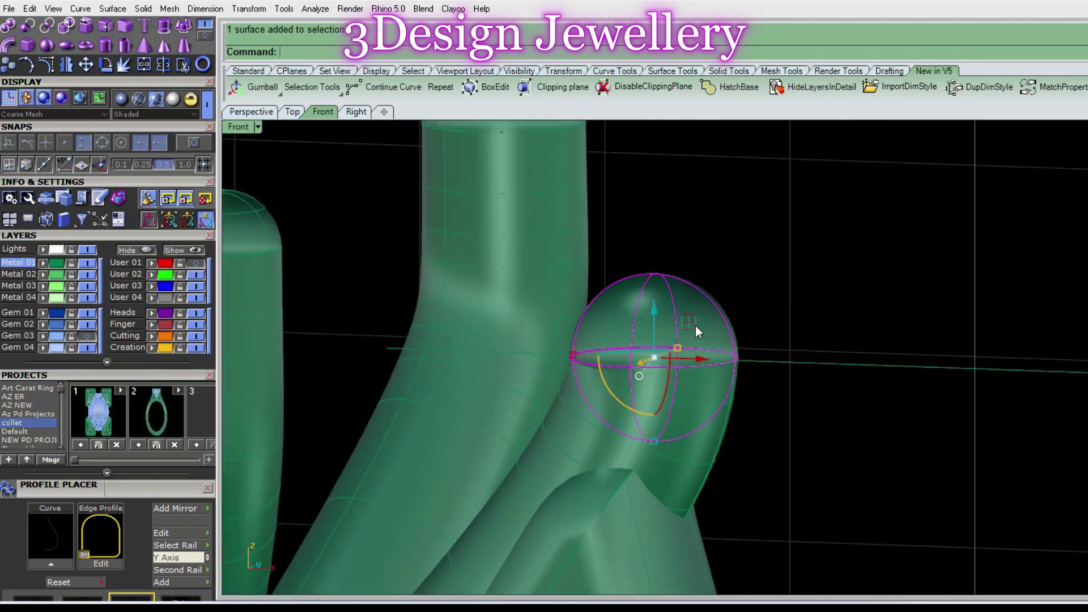
right_click_drag(695, 325, 695, 309)
type("s")
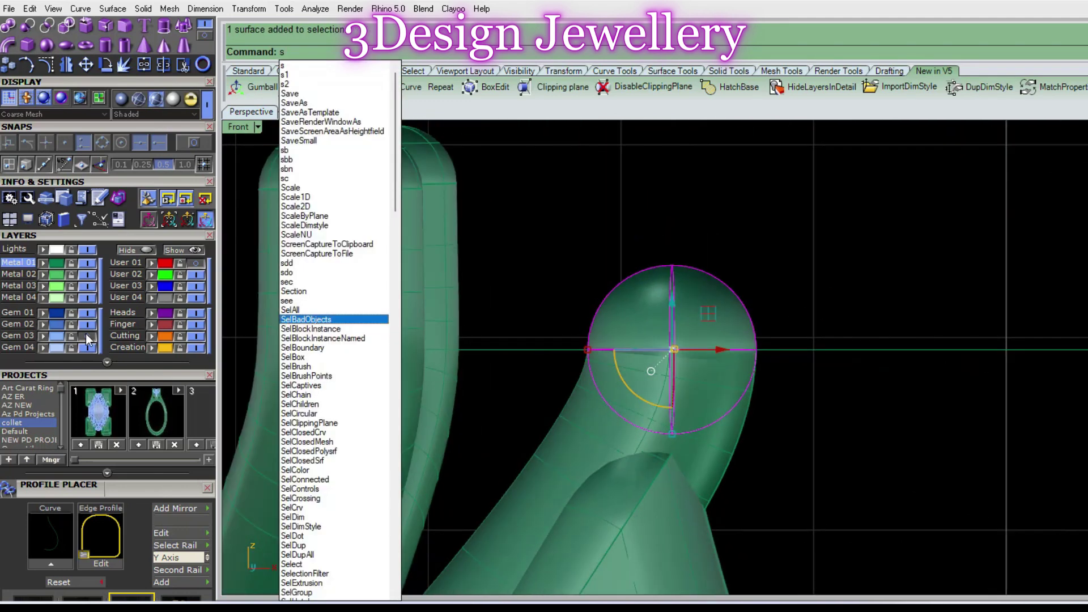
key("Escape")
mouse_move(675, 352)
right_mouse_down()
mouse_move(679, 299)
mouse_move(660, 335)
right_mouse_up()
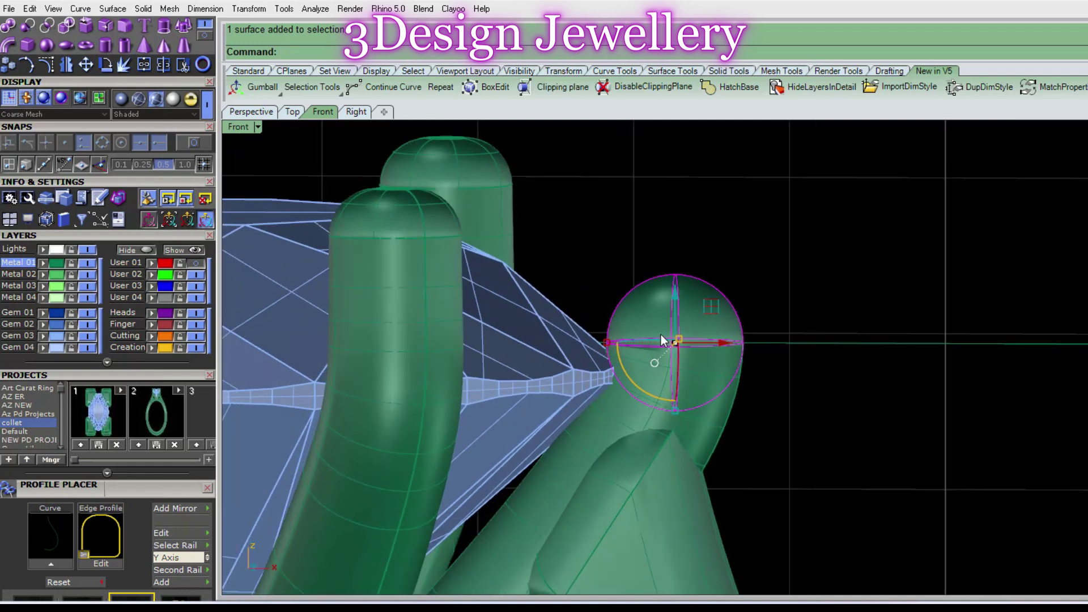
key("F10")
left_click_drag(573, 244, 825, 296)
mouse_move(825, 295)
right_mouse_down()
mouse_move(798, 406)
mouse_move(747, 365)
mouse_move(791, 339)
right_mouse_up()
left_click_drag(791, 339, 705, 351)
right_click_drag(797, 365, 704, 286)
left_click_drag(704, 285, 709, 302)
mouse_move(717, 298)
right_mouse_down()
mouse_move(744, 301)
mouse_move(774, 506)
mouse_move(768, 281)
mouse_move(731, 306)
mouse_move(709, 347)
right_mouse_up()
- Undo the last point move and nudge the diamond's position among the prongs
scroll(774, 506, "up", 3)
key("ctrl+z")
scroll(756, 333, "down", 3)
left_click(491, 331)
left_click_drag(493, 385, 518, 397)
key("Escape")
right_click_drag(518, 397, 654, 334)
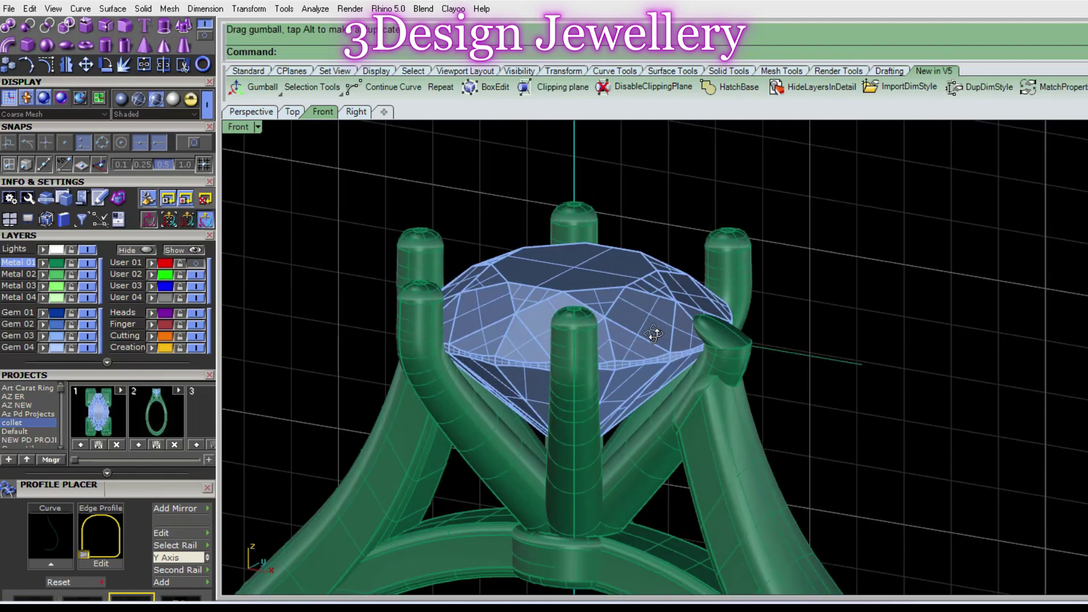
left_click(717, 366)
- Fillet the cap's top edge with a 0.1 radius
scroll(737, 366, "up", 5)
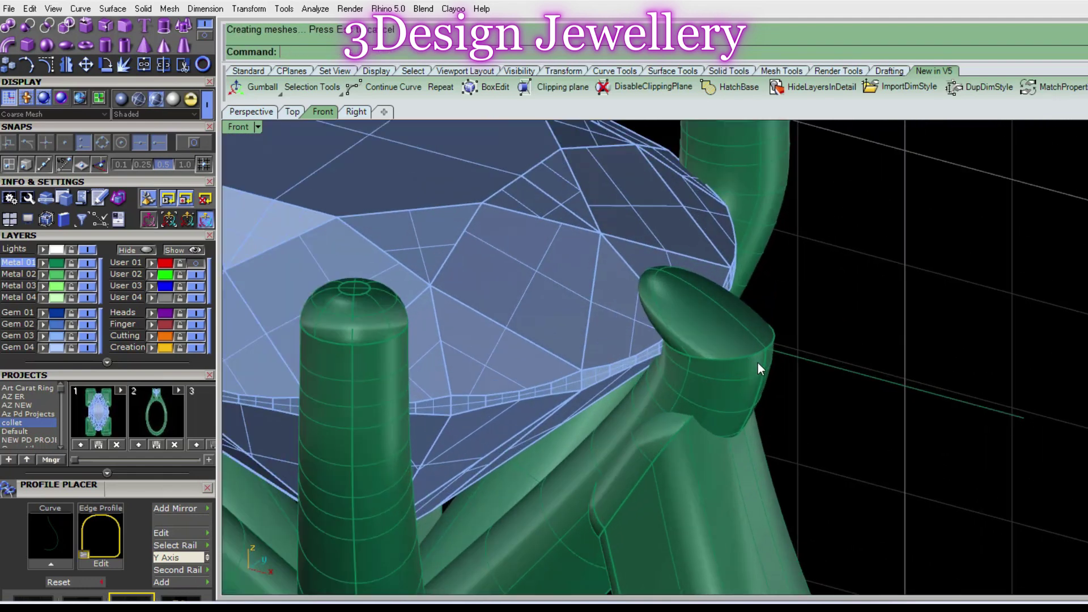
type("FilletEdge")
left_click(442, 52)
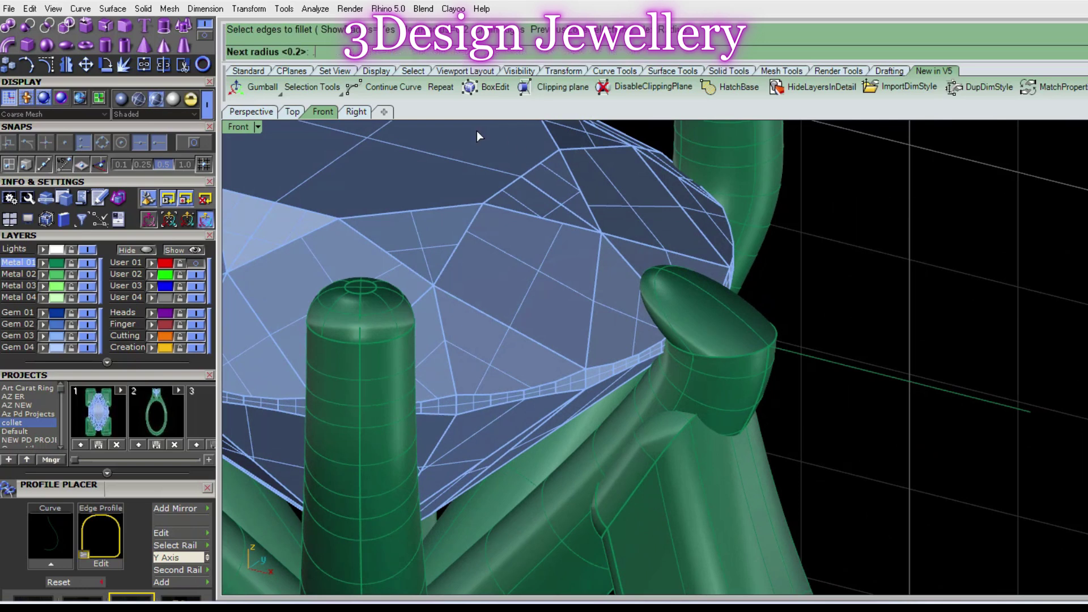
type(".1")
key("Return")
left_click(752, 356)
key("Return")
key("Return")
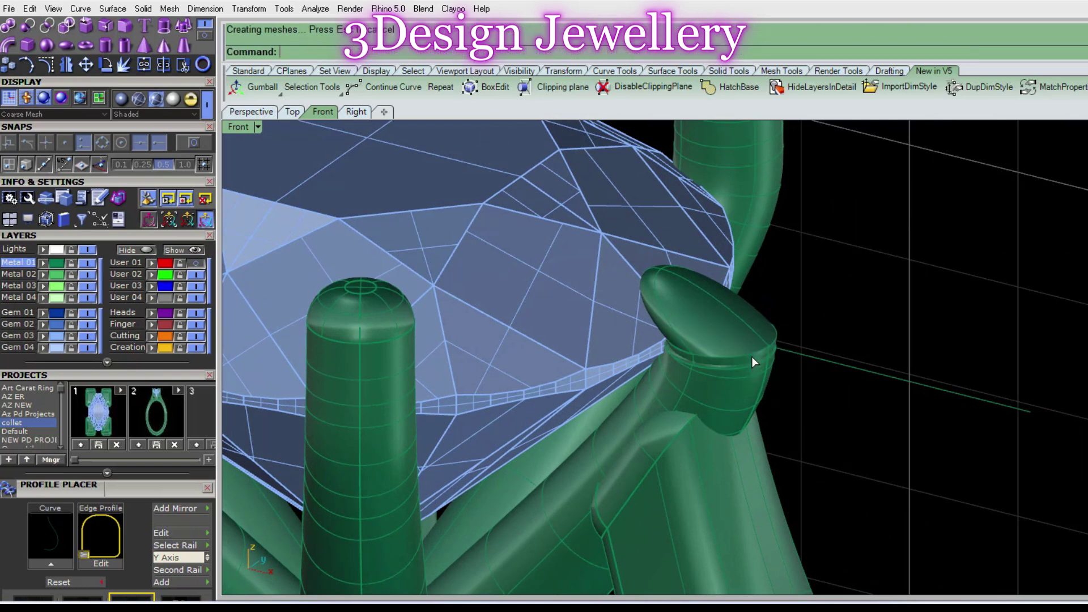
- Pick the cap surface from the overlapping objects and delete it
scroll(743, 354, "up", 3)
left_click(756, 355)
left_click(755, 374)
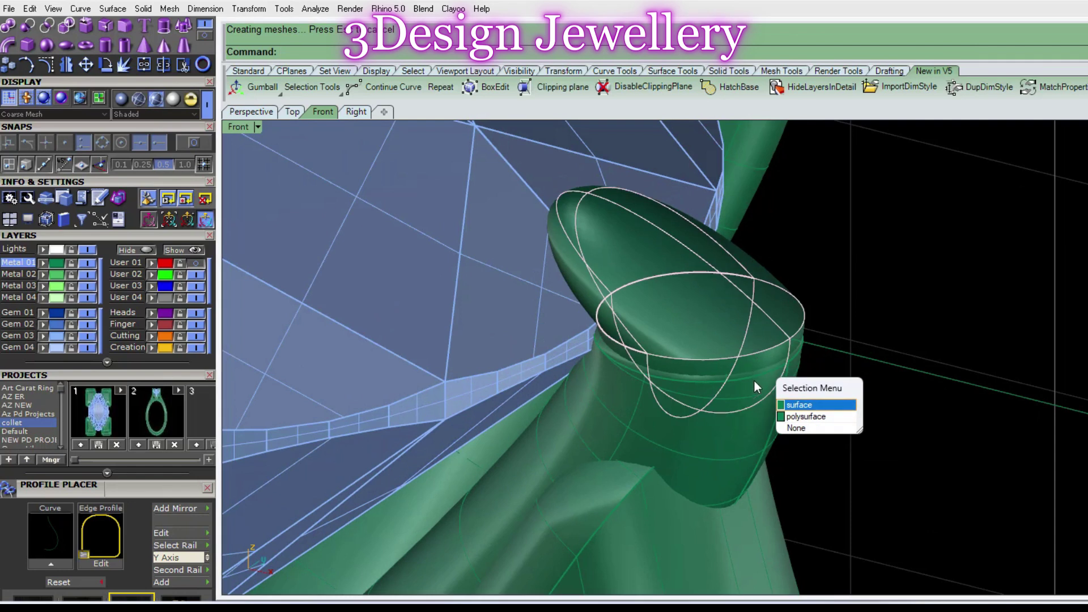
key("Escape")
left_click(757, 358)
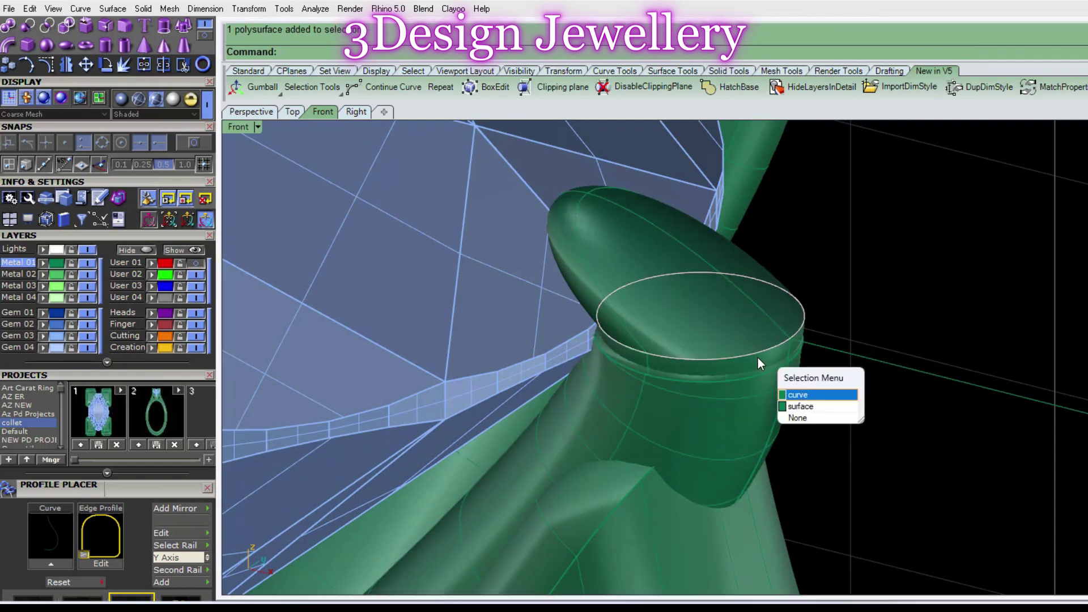
key("Return")
key("Delete")
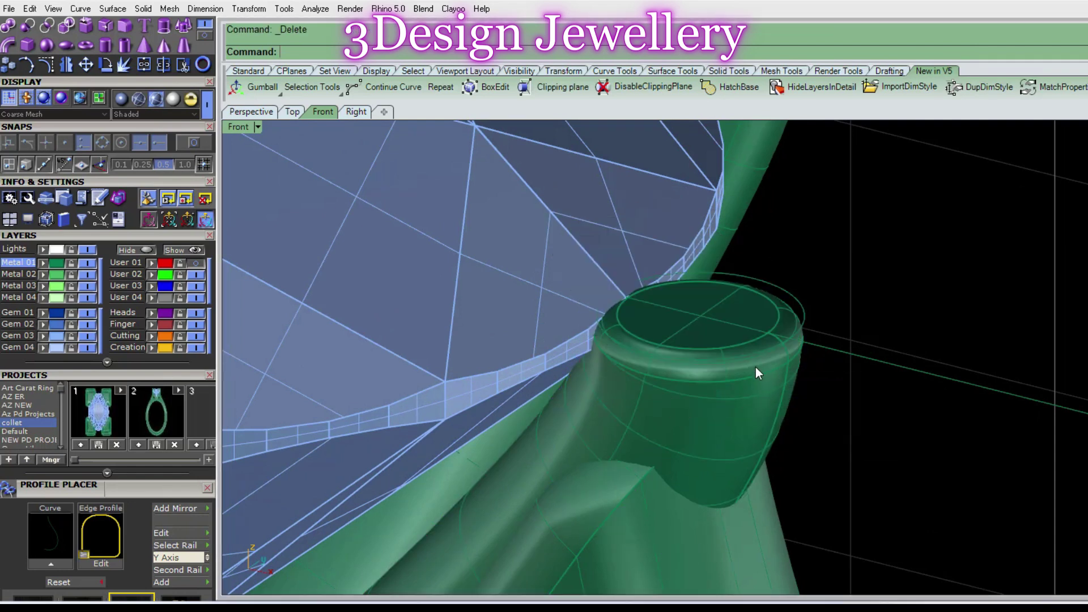
- Undo the fillet and point deformation back to the round sphere, then select it
key("ctrl+z")
right_click_drag(753, 366, 737, 343)
scroll(736, 343, "up", 3)
key("ctrl+z")
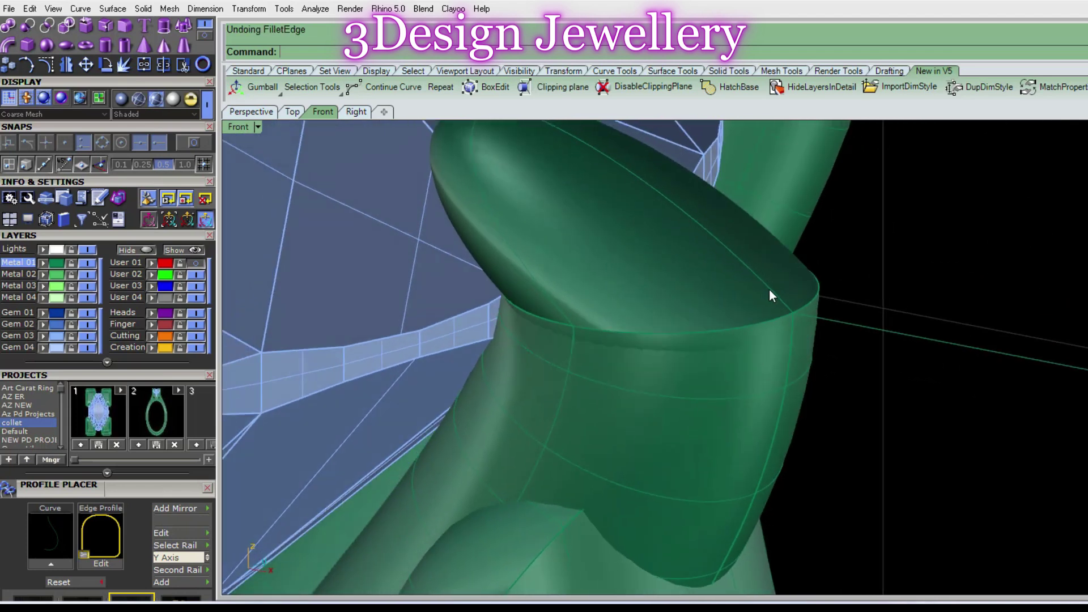
key("ctrl+z")
scroll(769, 290, "down", 5)
scroll(686, 401, "down", 3)
left_click(728, 343)
right_click_drag(763, 342, 811, 353)
- Show the prong's control points and pull the three tip points inward over the stone
key("F10")
scroll(707, 317, "up", 2)
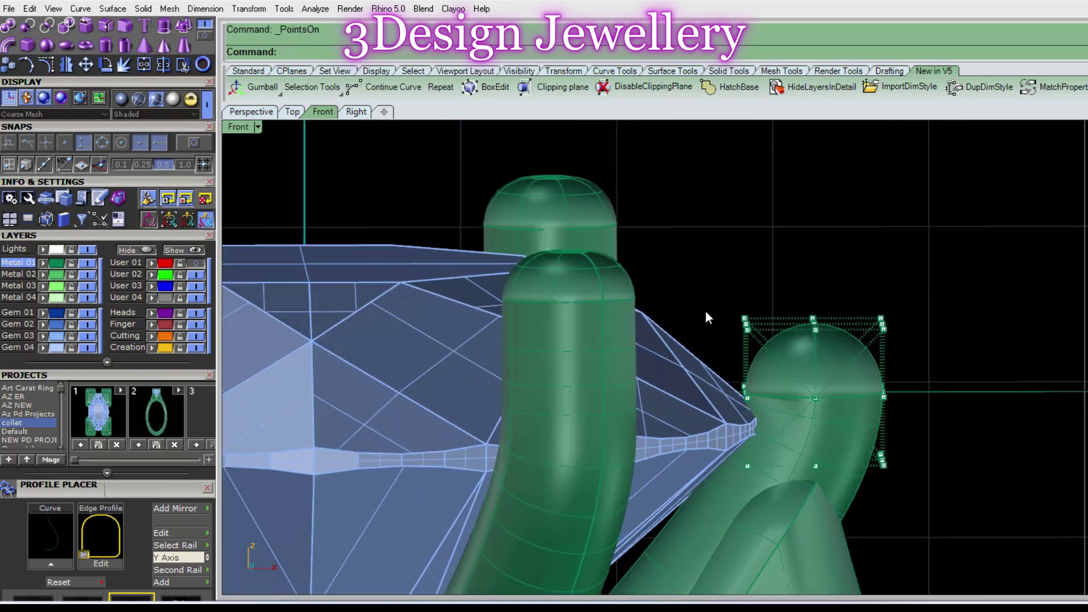
left_click_drag(745, 322, 770, 342)
scroll(782, 368, "up", 2)
scroll(799, 397, "up", 2)
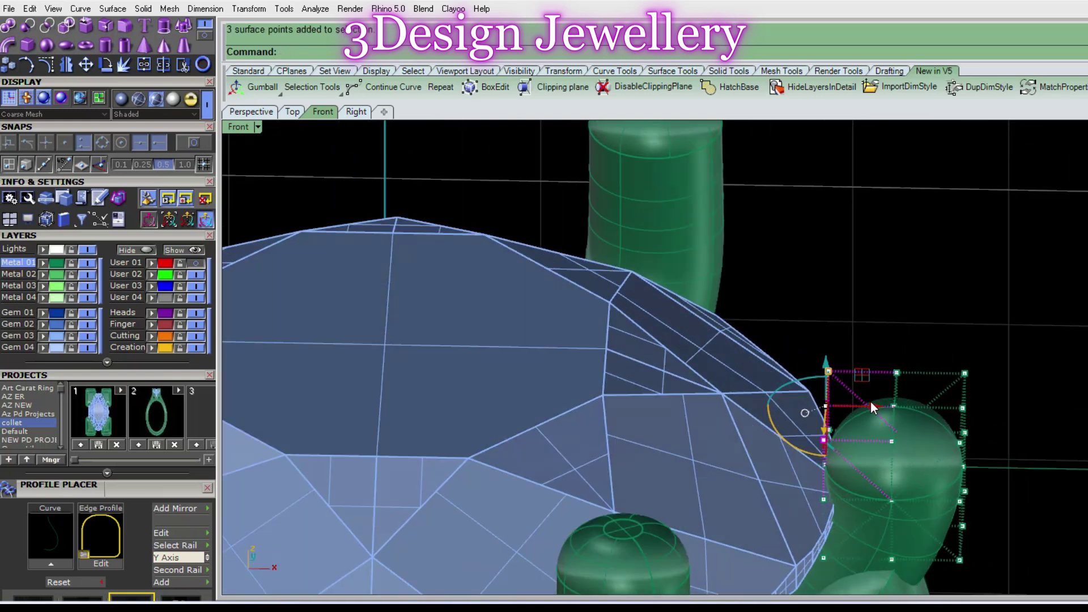
left_click_drag(805, 407, 737, 406)
- Push three more points near the tip inward so the claw leans further over the girdle
scroll(827, 354, "up", 3)
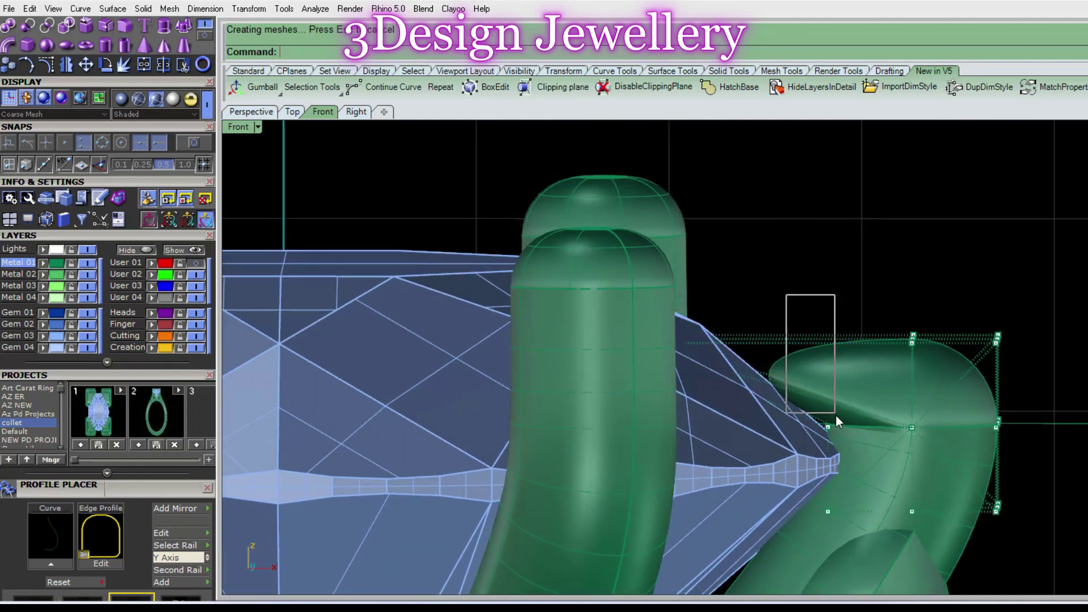
left_click_drag(790, 306, 851, 454)
scroll(851, 430, "up", 2)
left_click_drag(853, 413, 850, 414)
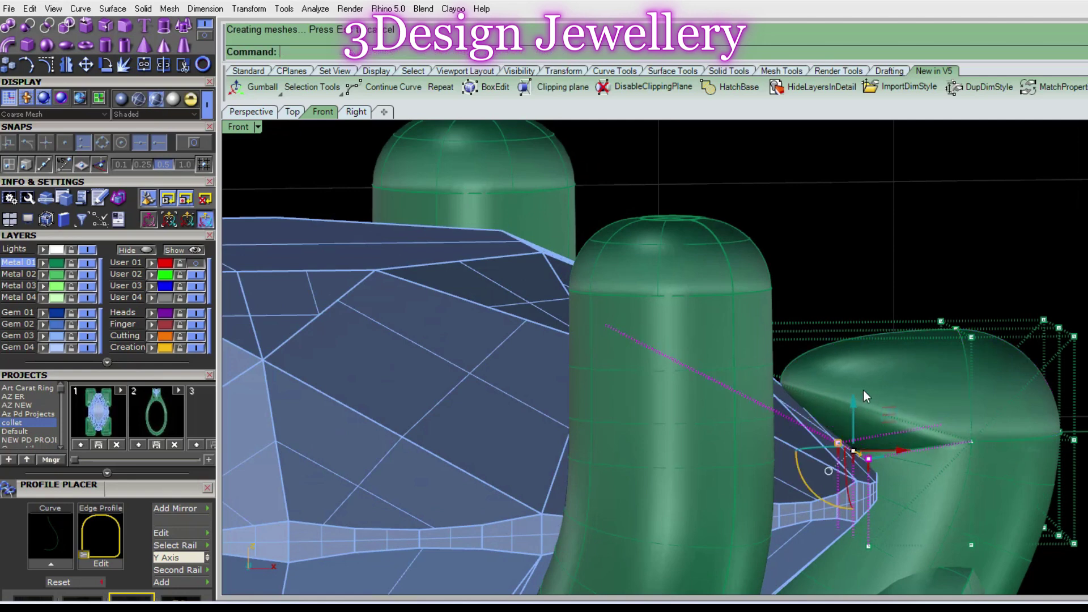
scroll(788, 422, "down", 3)
scroll(828, 413, "down", 1)
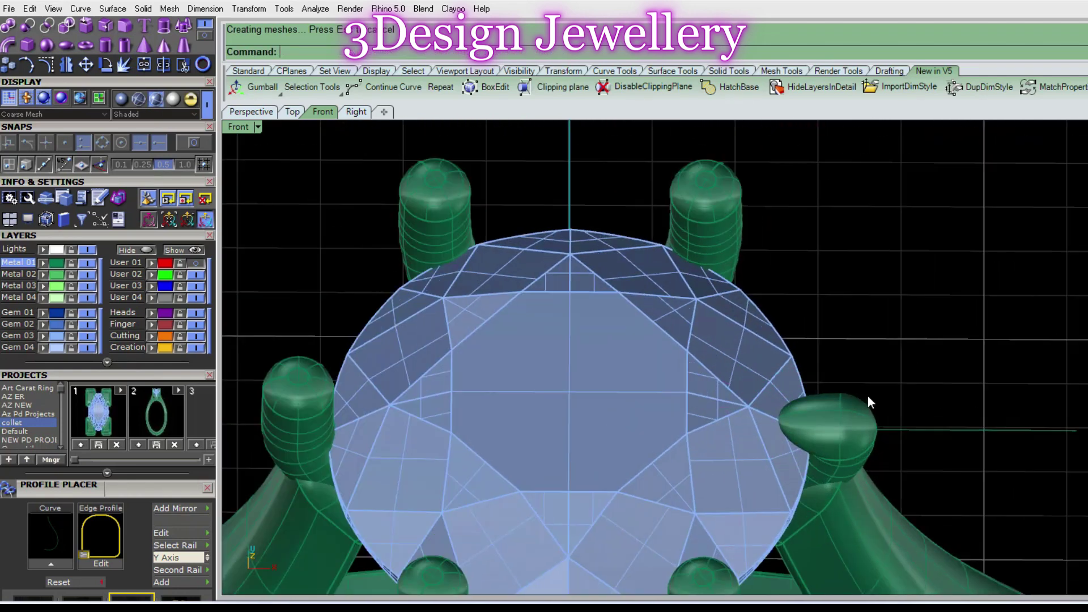
scroll(873, 392, "down", 2)
scroll(850, 409, "down", 1)
scroll(793, 445, "down", 2)
- Select the six prongs and group them together
left_click(764, 472)
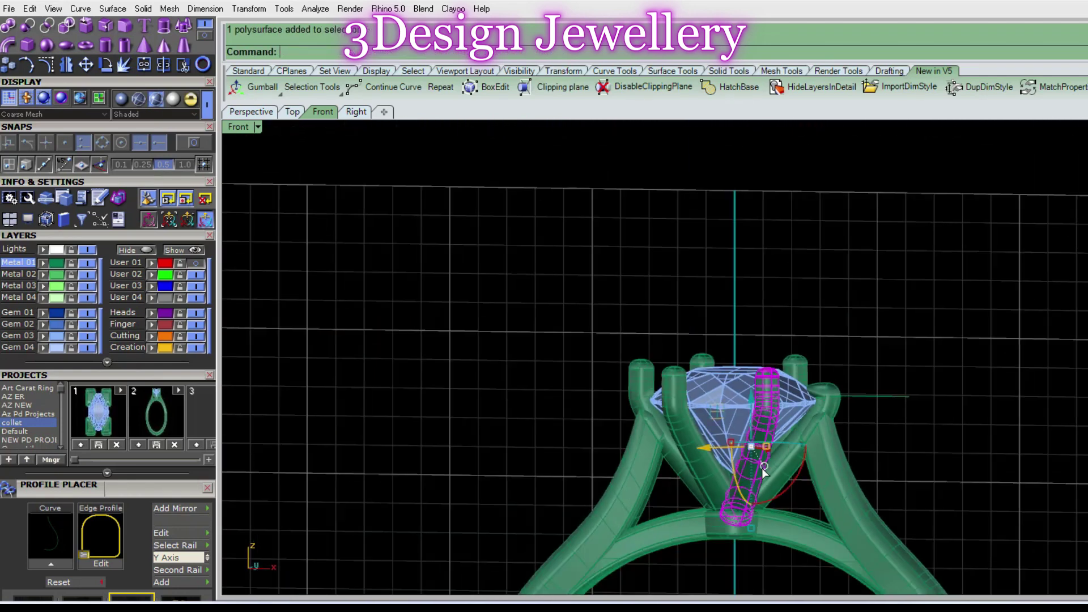
left_click(642, 372, "shift")
left_click(675, 378, "shift")
left_click(703, 365, "shift")
left_click(793, 366, "shift")
left_click(822, 391, "shift")
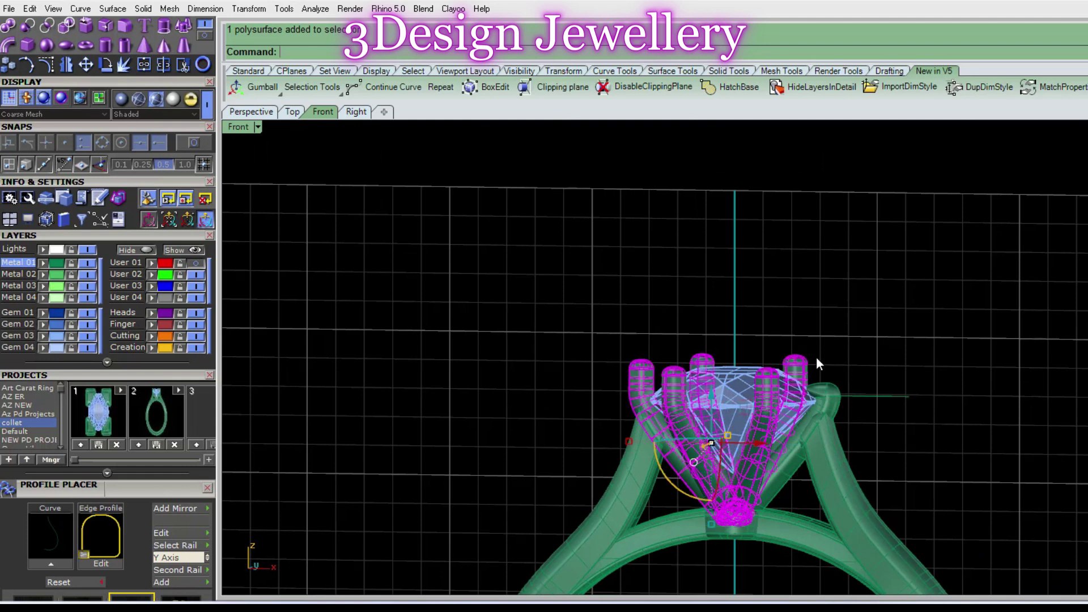
scroll(818, 398, "up", 1)
key("ctrl+g")
scroll(822, 391, "up", 2)
- Polar-array the reshaped prong 6 times around the origin in the Top view
left_click(839, 391)
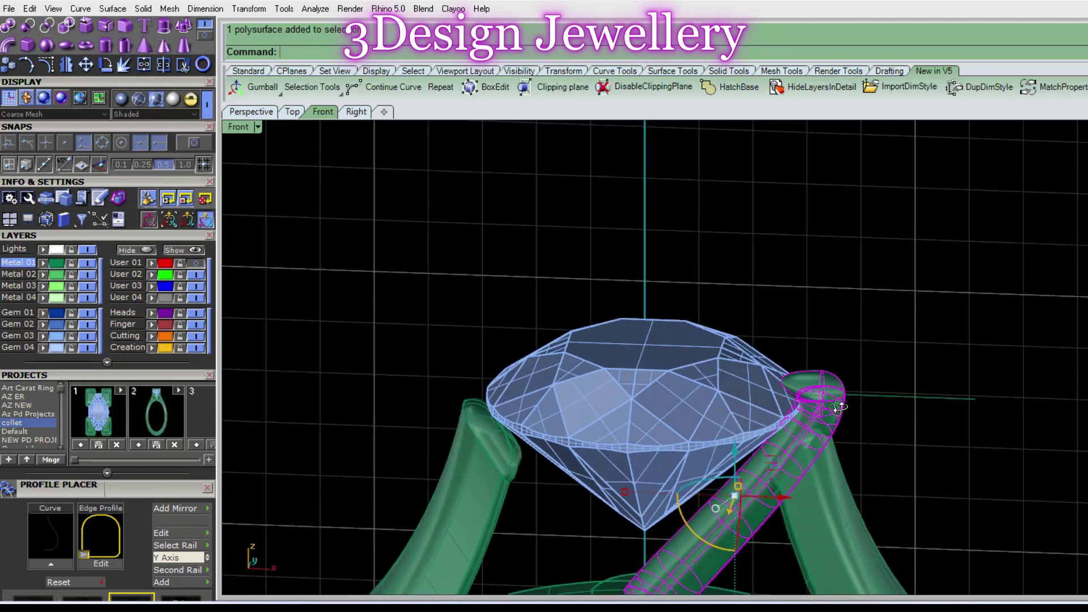
key("ctrl+F5")
double_click(234, 128)
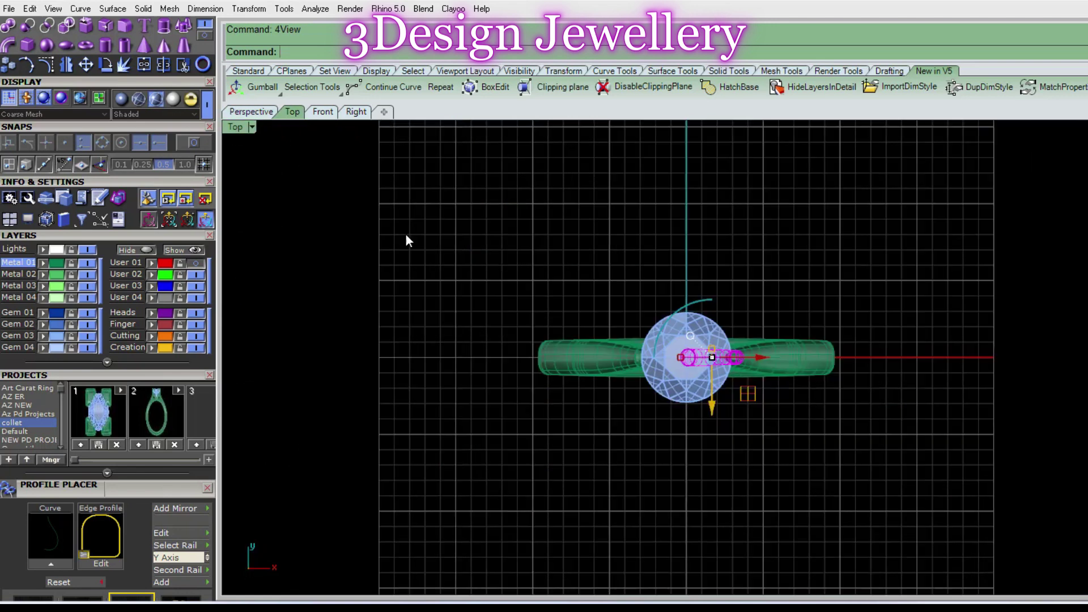
right_click_drag(406, 235, 490, 159)
type("P")
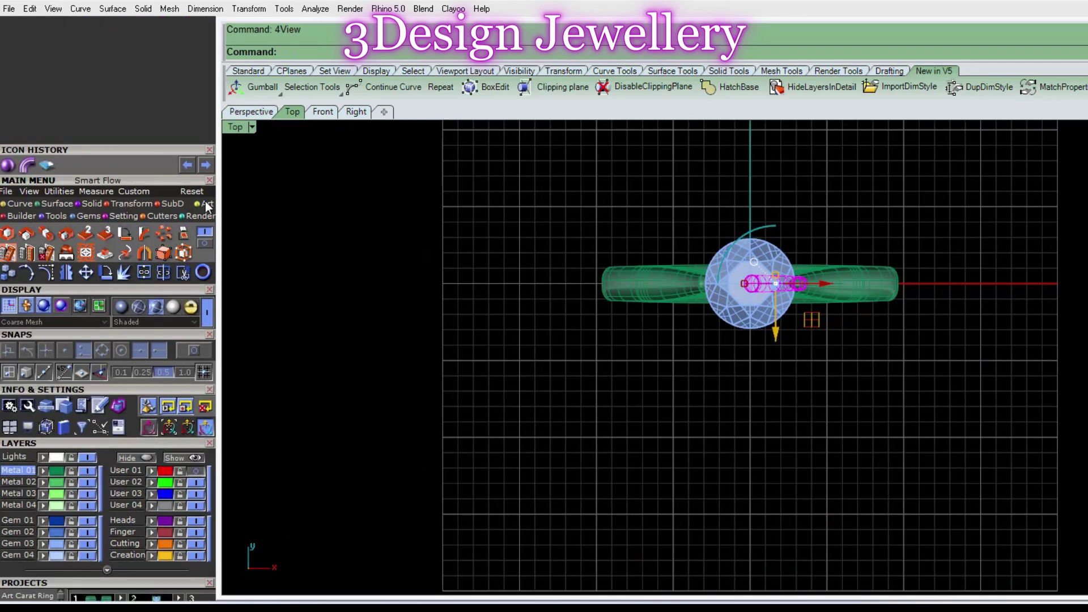
left_click(164, 232)
scroll(721, 278, "up", 1)
scroll(720, 278, "up", 2)
type("0")
key("Return")
key("Return")
key("Return")
key("Return")
- Check the arrayed prongs in perspective, then select everything and lock the ring
scroll(837, 352, "down", 1)
mouse_move(836, 351)
right_mouse_down()
mouse_move(737, 294)
mouse_move(708, 176)
mouse_move(666, 304)
mouse_move(690, 230)
mouse_move(831, 413)
mouse_move(826, 262)
mouse_move(904, 233)
mouse_move(954, 335)
mouse_move(879, 355)
mouse_move(716, 244)
mouse_move(705, 269)
mouse_move(425, 340)
mouse_move(431, 375)
mouse_move(697, 425)
right_mouse_up()
scroll(737, 295, "up", 5)
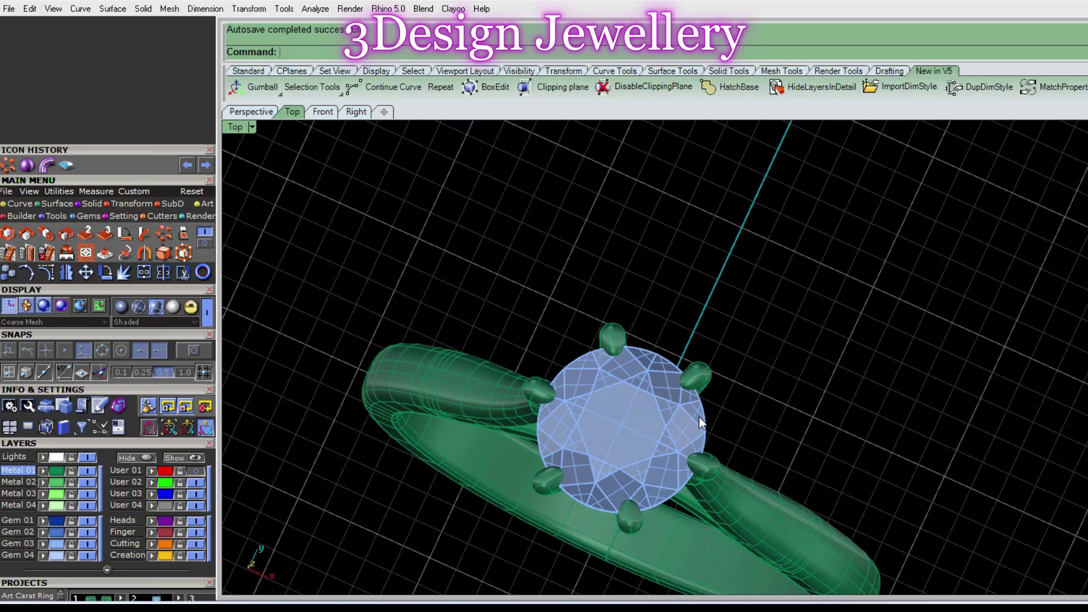
right_click_drag(699, 416, 640, 280)
scroll(135, 400, "down", 3)
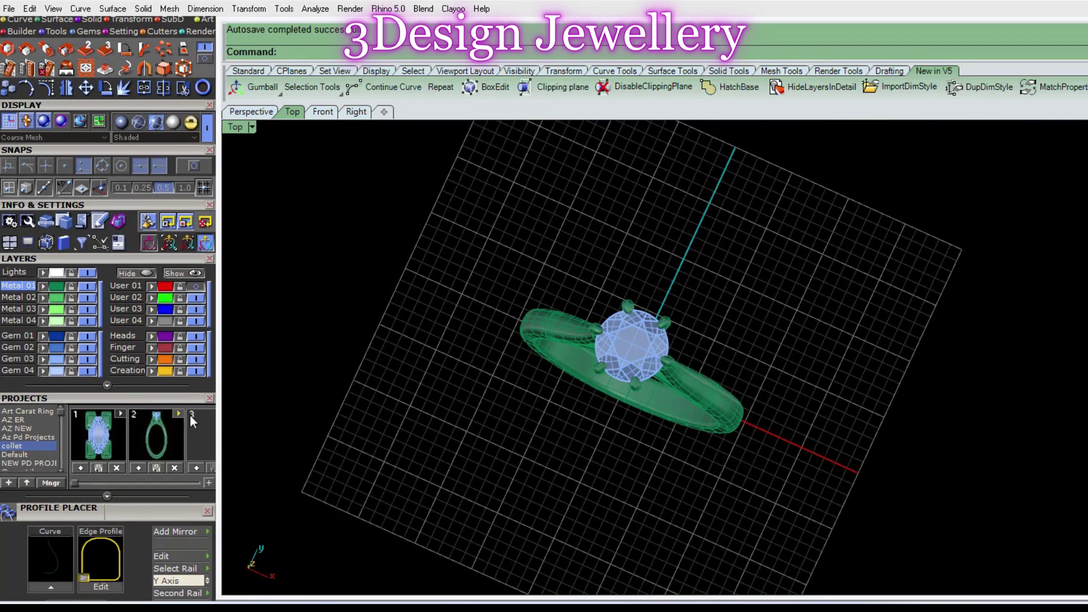
right_click_drag(474, 408, 802, 576)
key("ctrl+a")
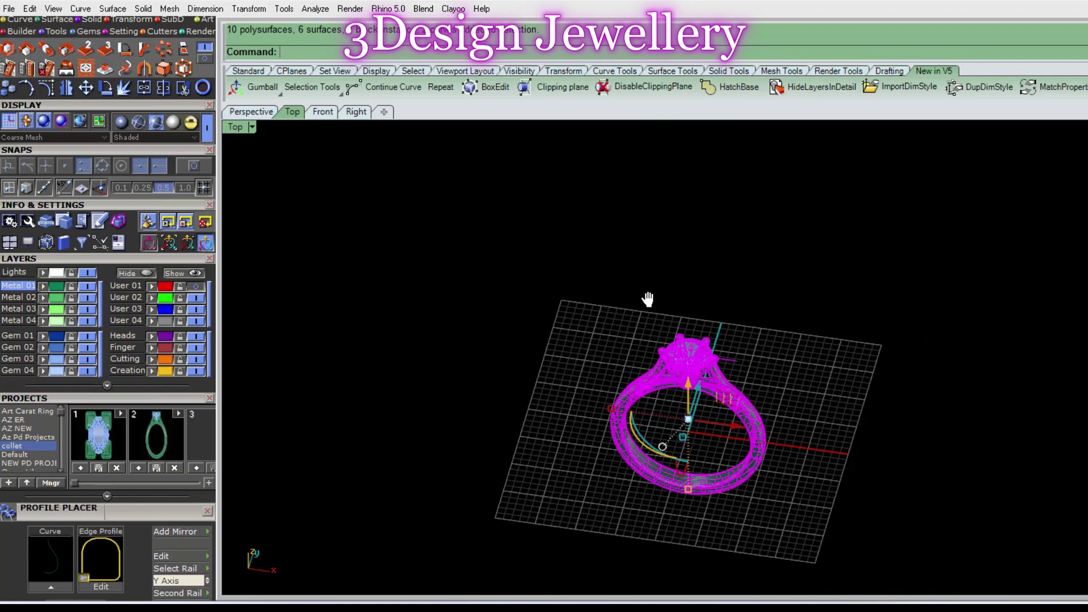
key("ctrl+l")
right_click_drag(610, 296, 664, 358)
scroll(665, 358, "up", 5)
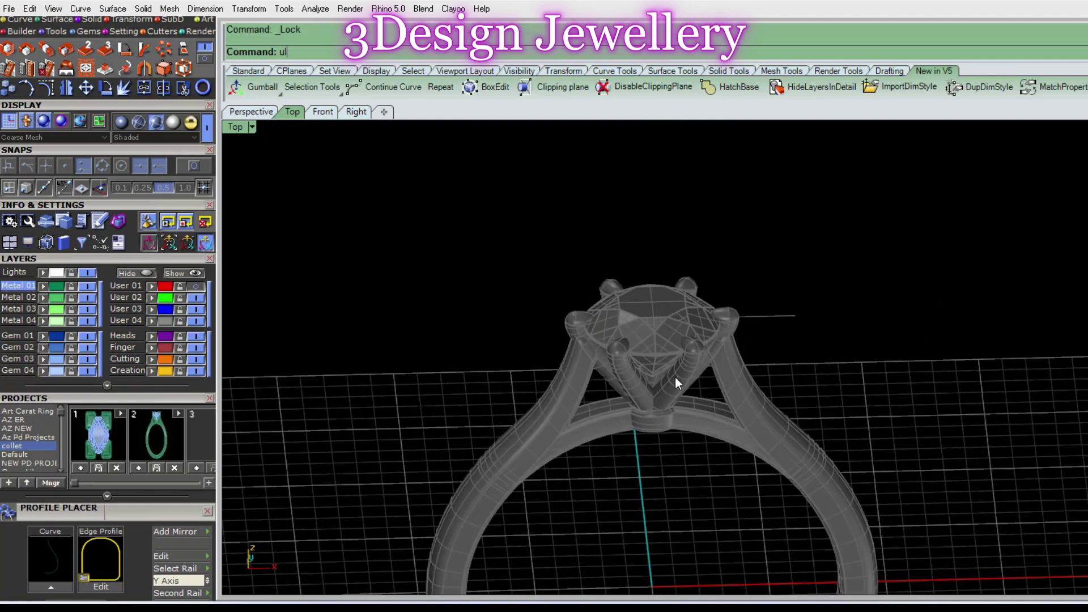
- Unlock all ring parts, return to four viewports, hide the construction curves and maximise Front
key("ctrl+alt+l")
scroll(646, 362, "down", 3)
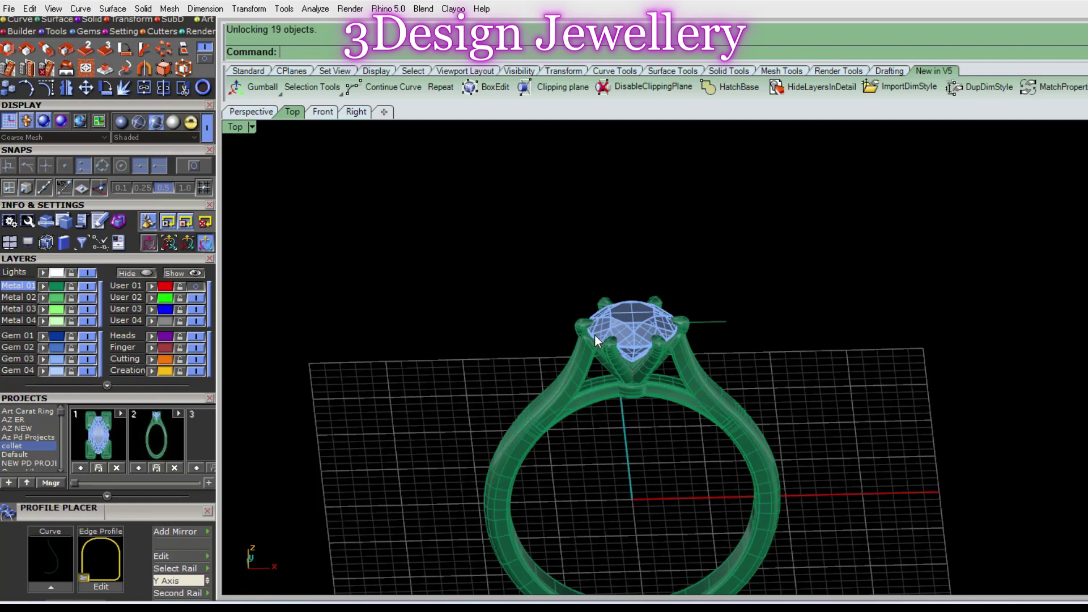
right_click_drag(641, 483, 580, 388)
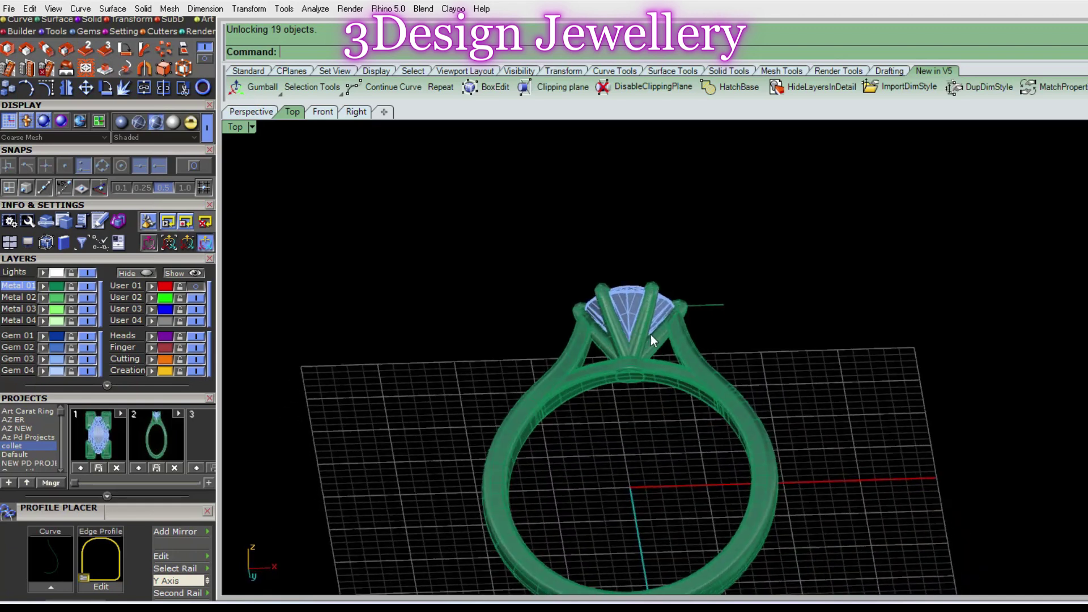
type("4view")
key("Return")
key("ctrl+h")
double_click(244, 368)
- Group all the ring's parts and place a copy to the right
scroll(493, 400, "up", 2)
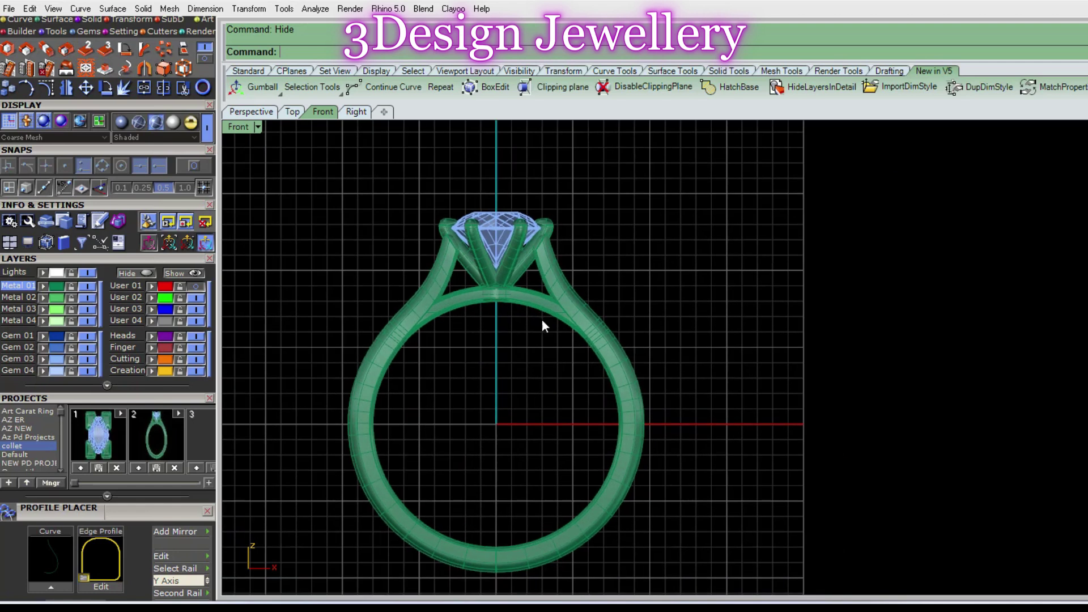
scroll(644, 469, "down", 2)
key("ctrl+a")
scroll(522, 376, "down", 3)
mouse_move(522, 376)
right_mouse_down()
mouse_move(456, 443)
mouse_move(432, 449)
mouse_move(493, 421)
right_mouse_up()
key("ctrl+g")
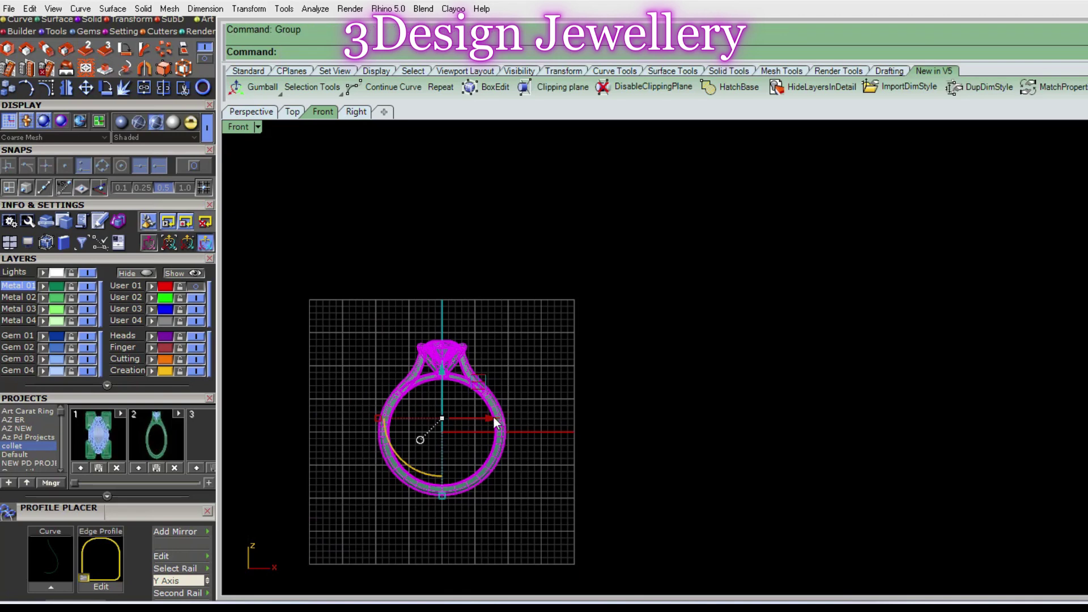
left_click_drag(494, 422, 708, 445, "alt")
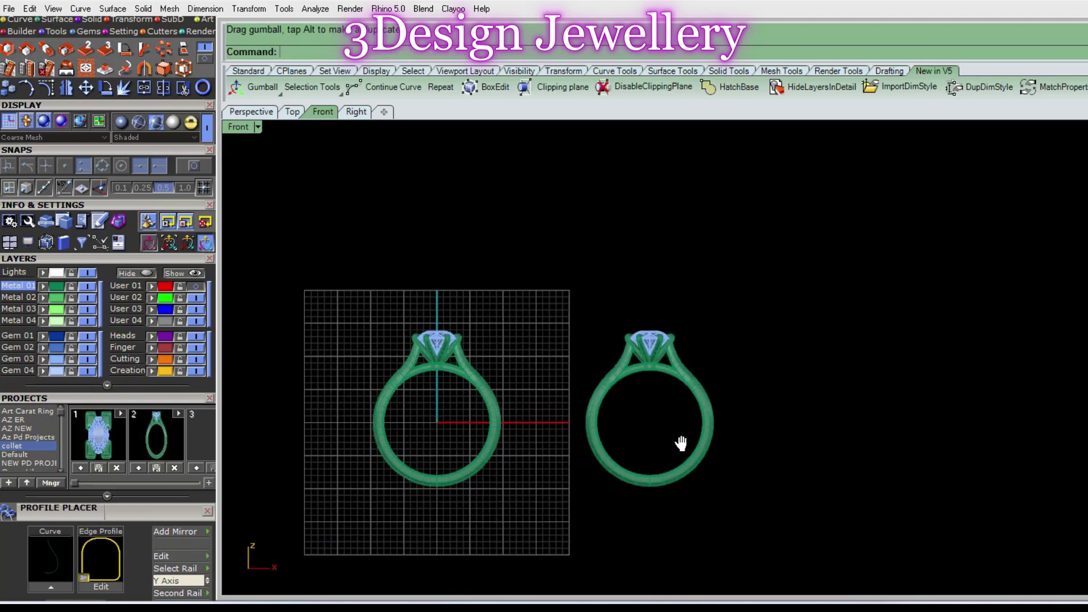
- Rotate the right-hand copy a quarter turn about a vertical axis to show its side
left_click_drag(768, 517, 644, 399)
right_click_drag(606, 339, 641, 361)
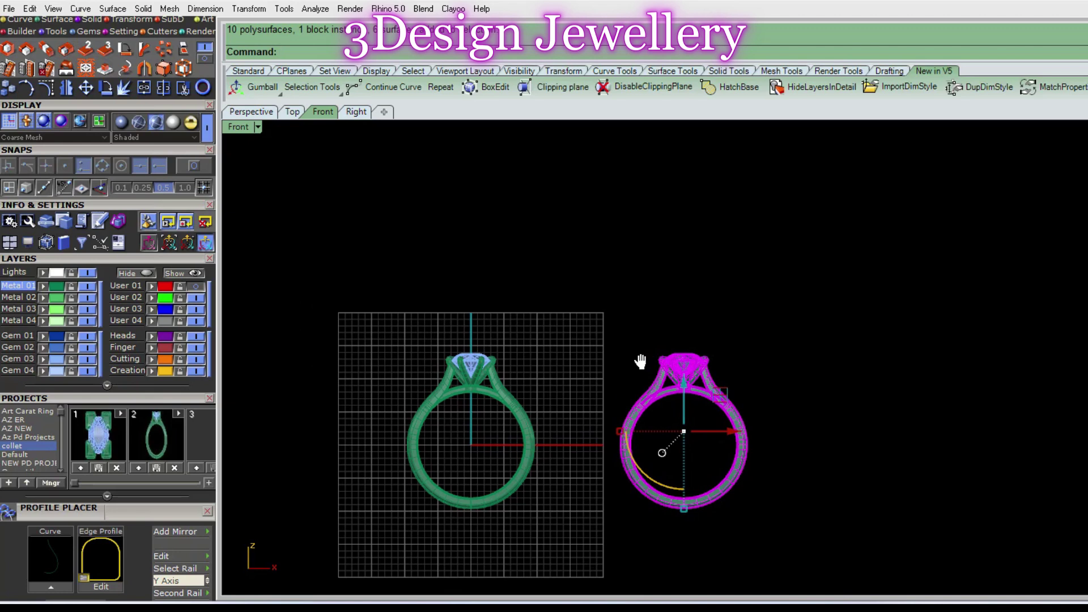
scroll(161, 257, "up", 1)
scroll(161, 310, "up", 1)
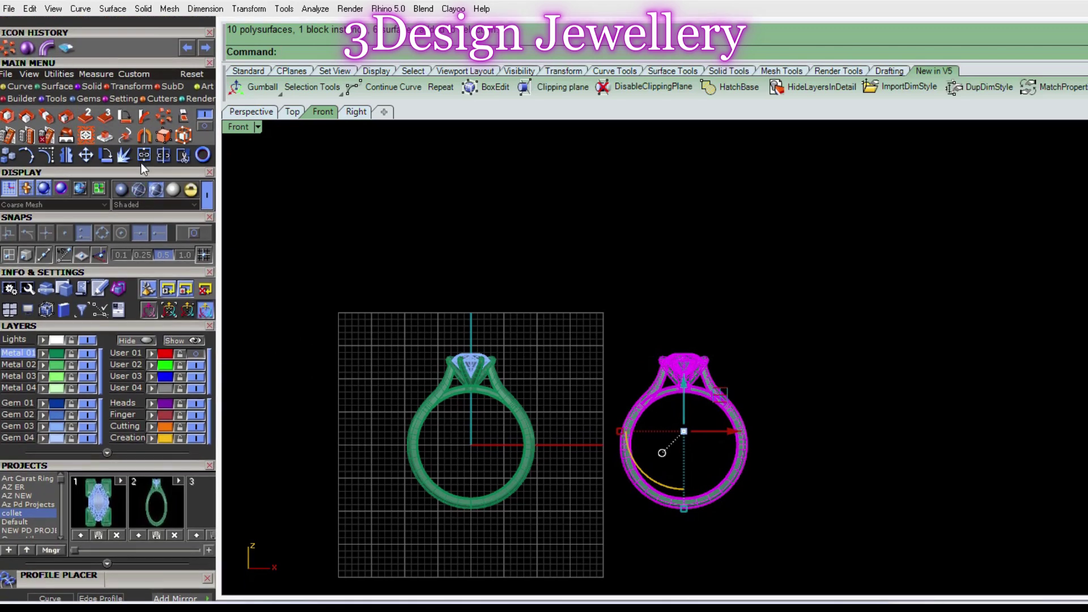
left_click(126, 119)
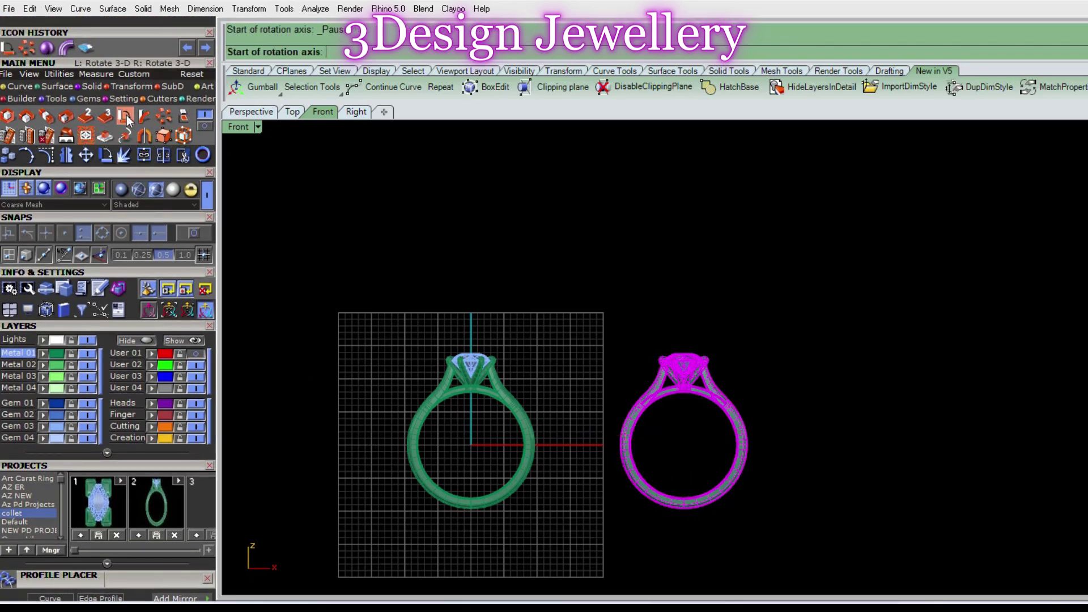
scroll(673, 454, "up", 4)
left_click(685, 517)
left_click(688, 418)
type("0")
key("Return")
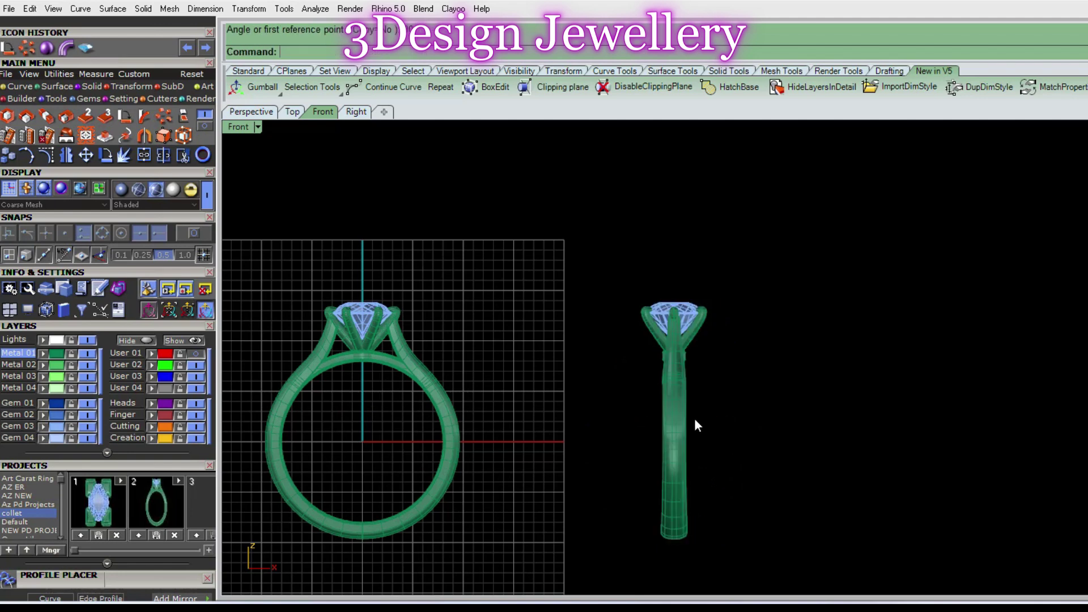
- Copy the front-view ring straight up above it
scroll(632, 416, "down", 3)
left_click(532, 419)
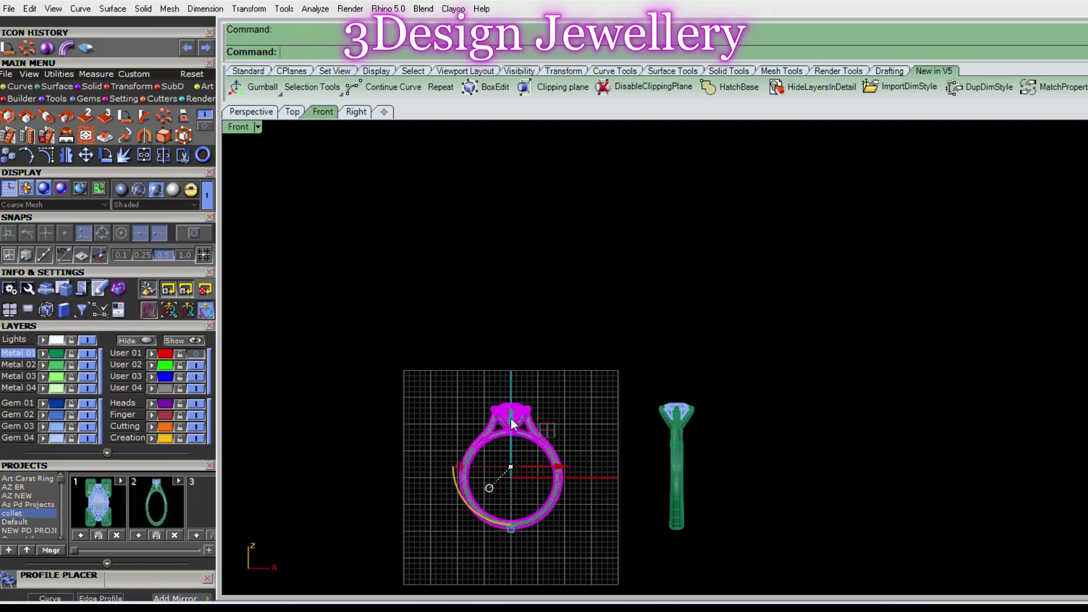
left_click_drag(510, 422, 514, 238)
left_click_drag(584, 366, 430, 245)
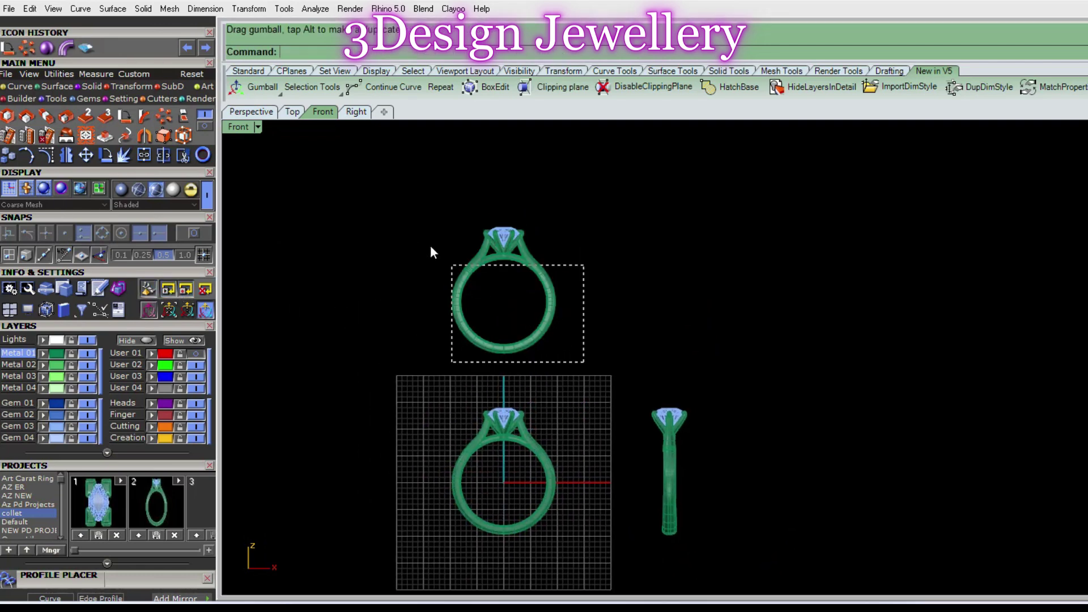
- Rotate the upper ring copy 90° about a horizontal axis to show it from above
left_click(127, 122)
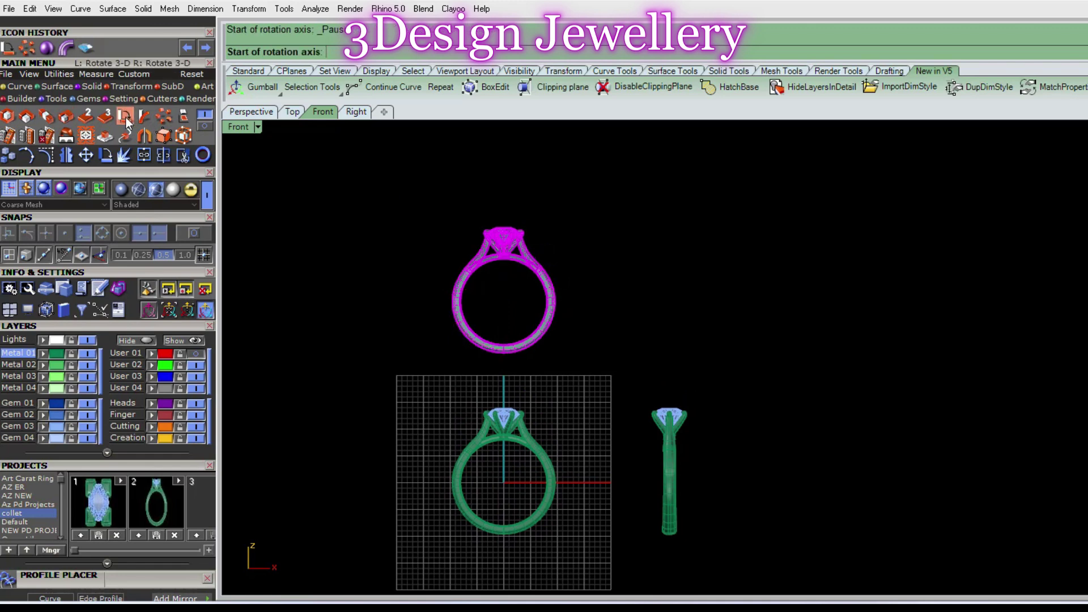
scroll(534, 309, "up", 2)
left_click(491, 298)
left_click(627, 298)
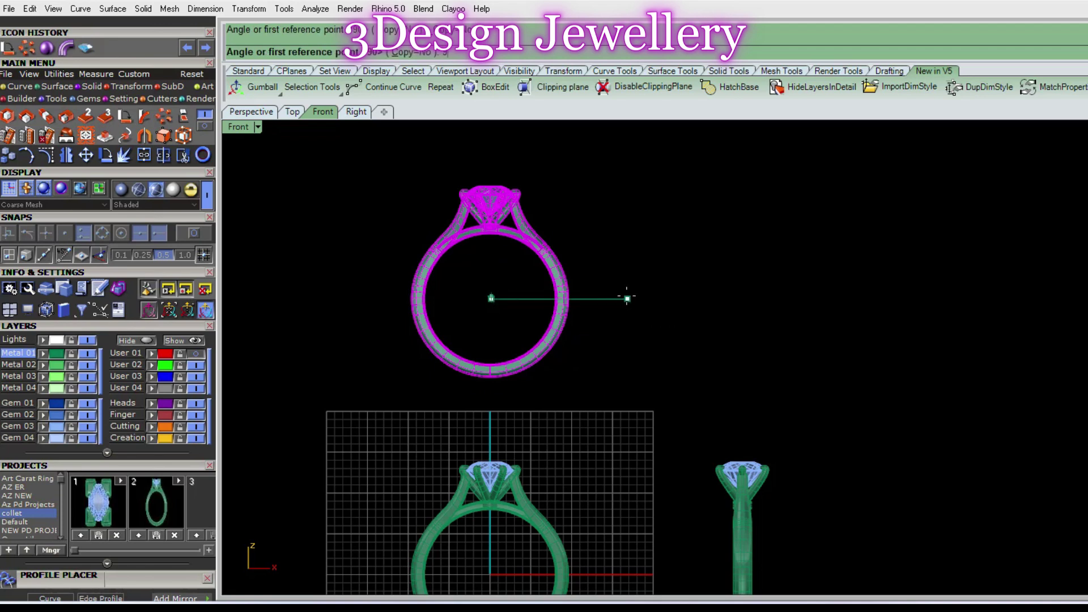
key("Return")
key("Escape")
- Tilt the top-view ring about 11° and restore the four-viewport layout
scroll(540, 321, "down", 2)
scroll(585, 329, "down", 2)
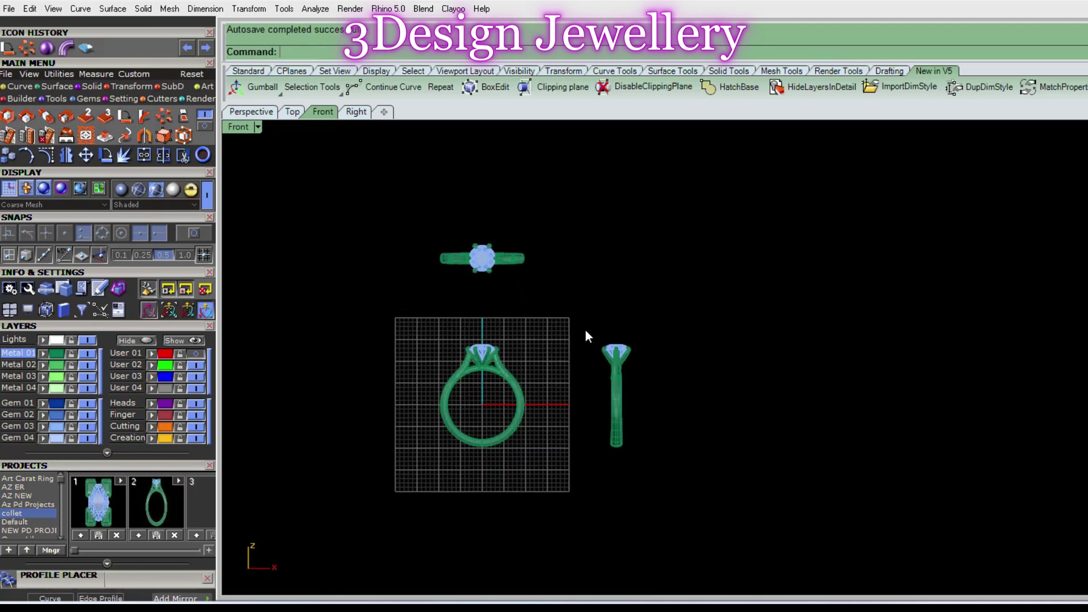
scroll(585, 335, "up", 2)
left_click_drag(525, 307, 287, 192)
right_click_drag(477, 314, 512, 317, "ctrl+shift")
left_click_drag(513, 318, 509, 325)
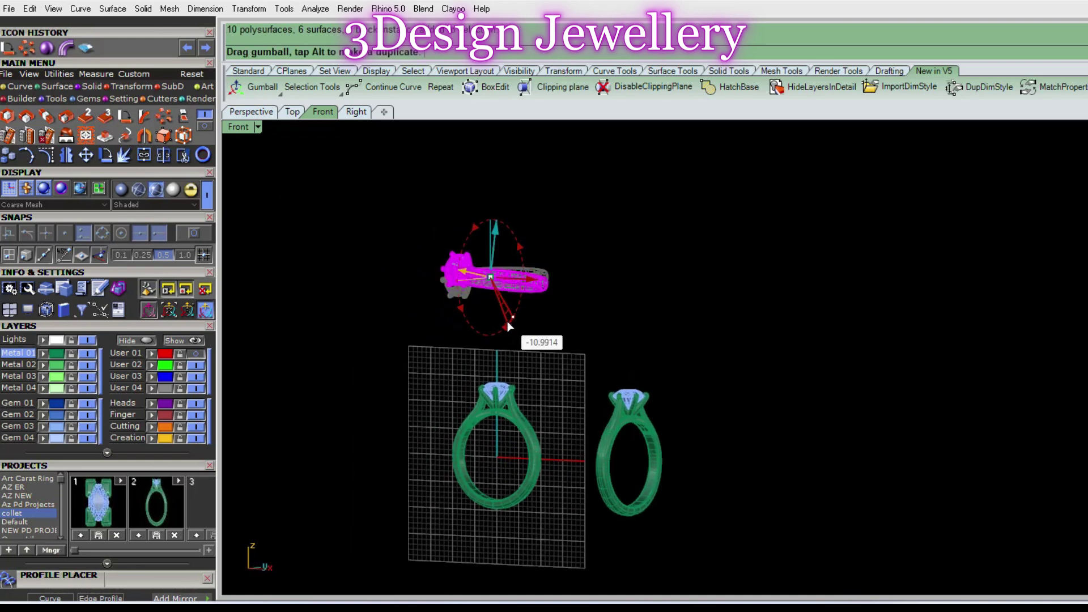
key("Escape")
type("4View")
key("Return")
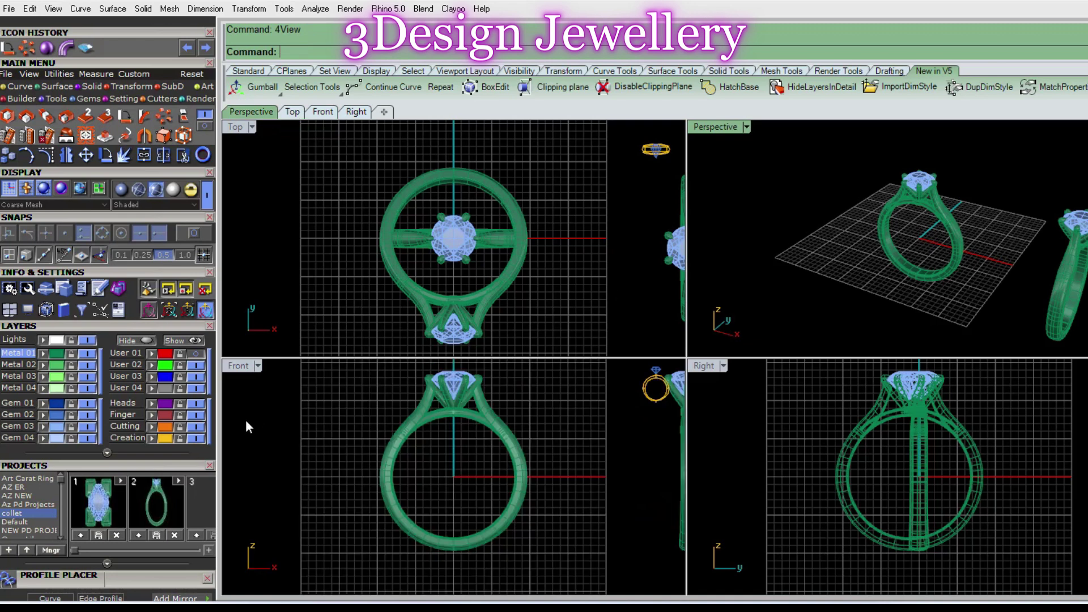
- In the maximised Front view, duplicate the front ring to the upper right
double_click(241, 368)
scroll(580, 403, "down", 3)
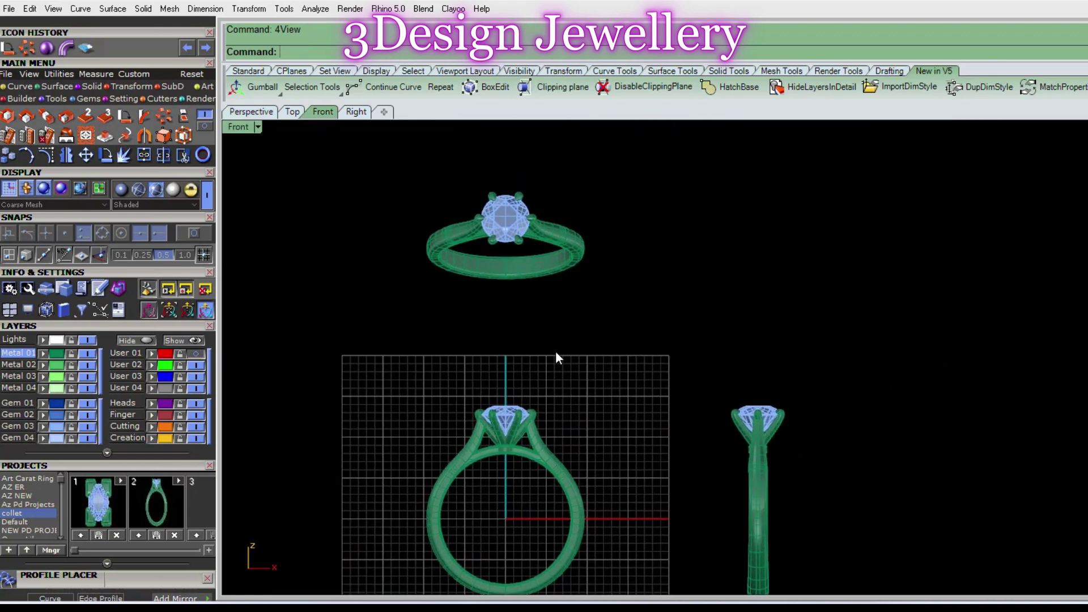
left_click_drag(595, 312, 414, 169)
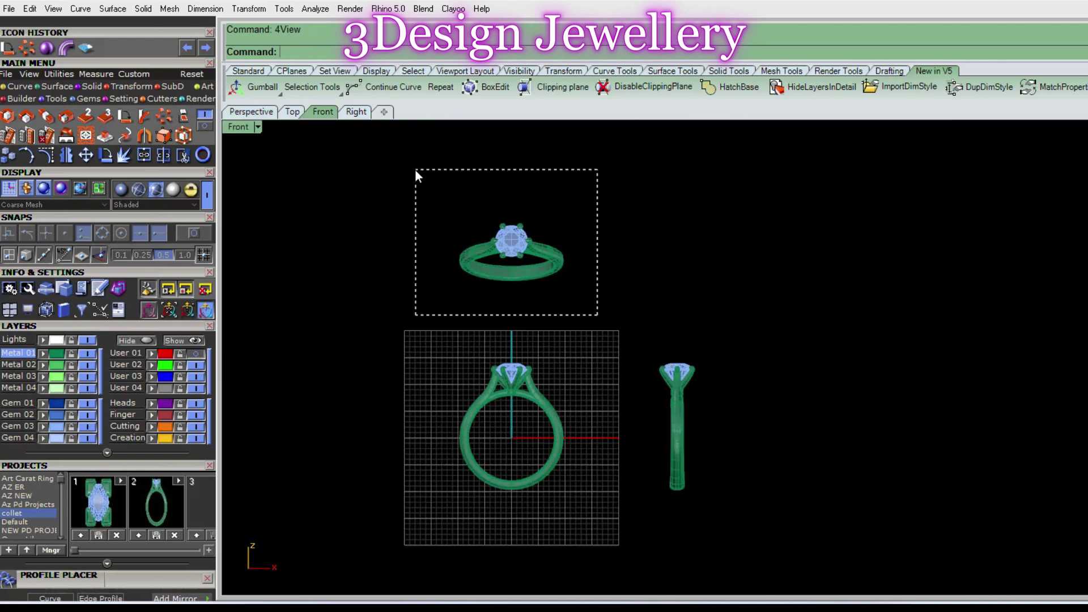
scroll(501, 225, "down", 2)
scroll(501, 226, "down", 2)
left_click_drag(522, 450, 428, 313)
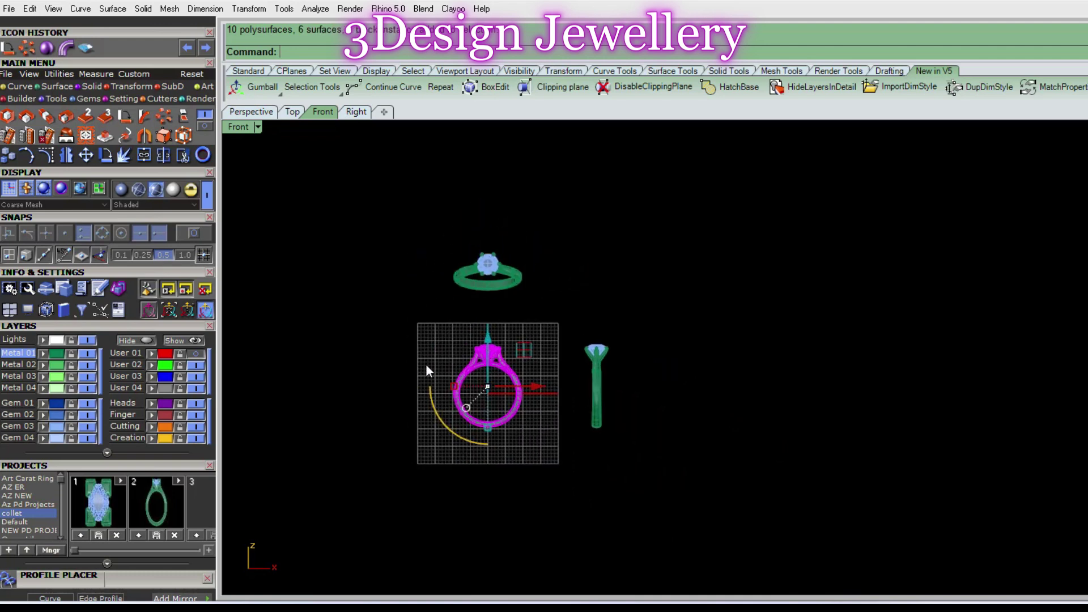
right_click_drag(426, 364, 408, 373)
left_click_drag(506, 360, 613, 253)
right_click_drag(673, 333, 647, 345)
left_click(648, 346)
left_click(543, 271)
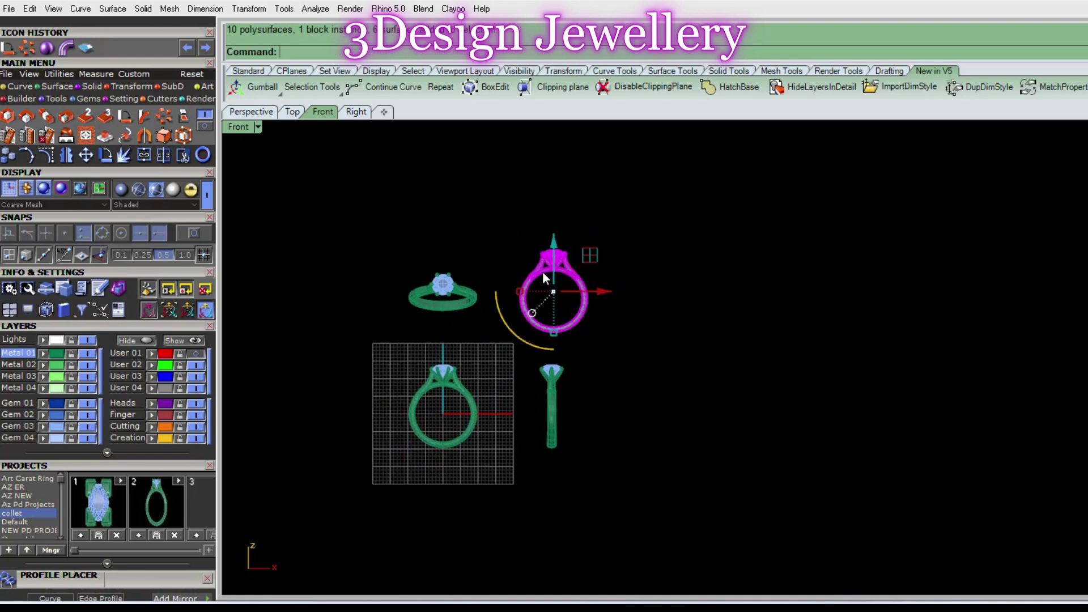
- Tilt the new ring copy about 40° and restore four viewports
left_click(508, 284)
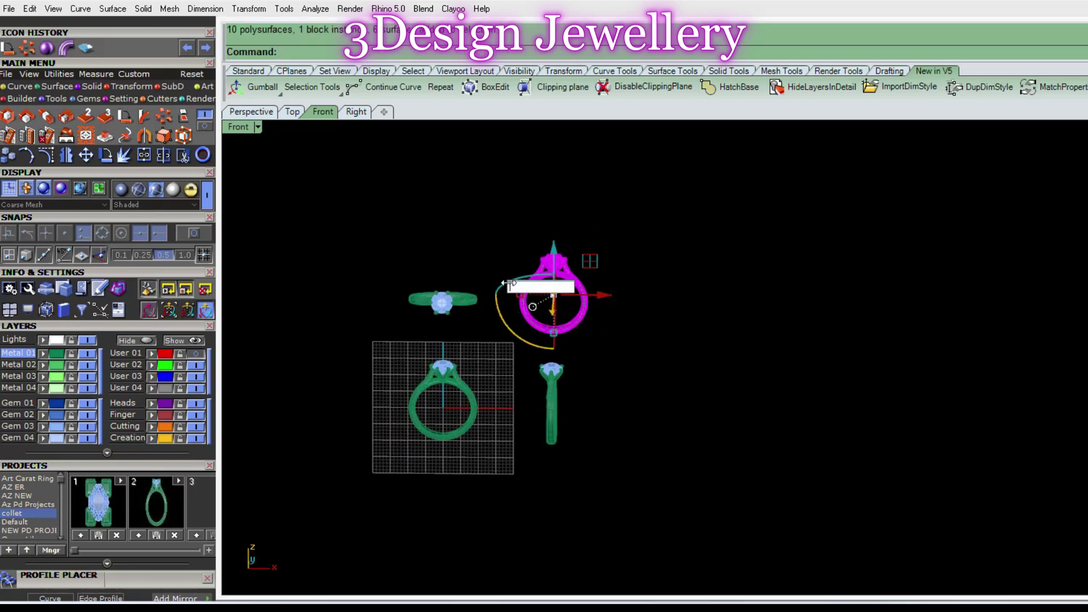
key("Escape")
key("Escape")
right_click_drag(590, 351, 605, 334)
left_click(524, 314)
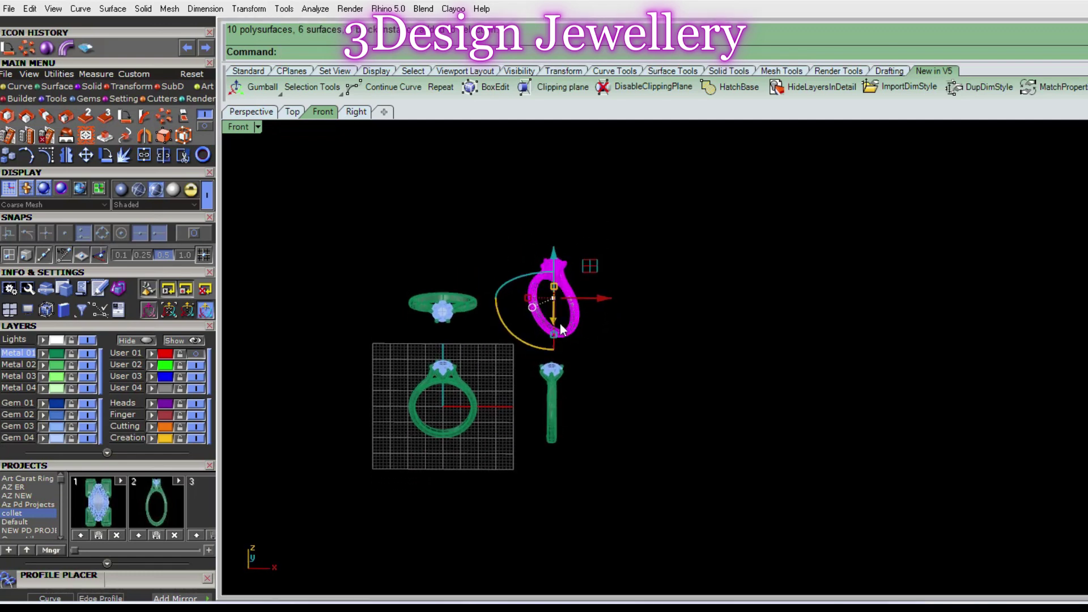
right_click_drag(532, 338, 548, 284)
left_click(540, 301)
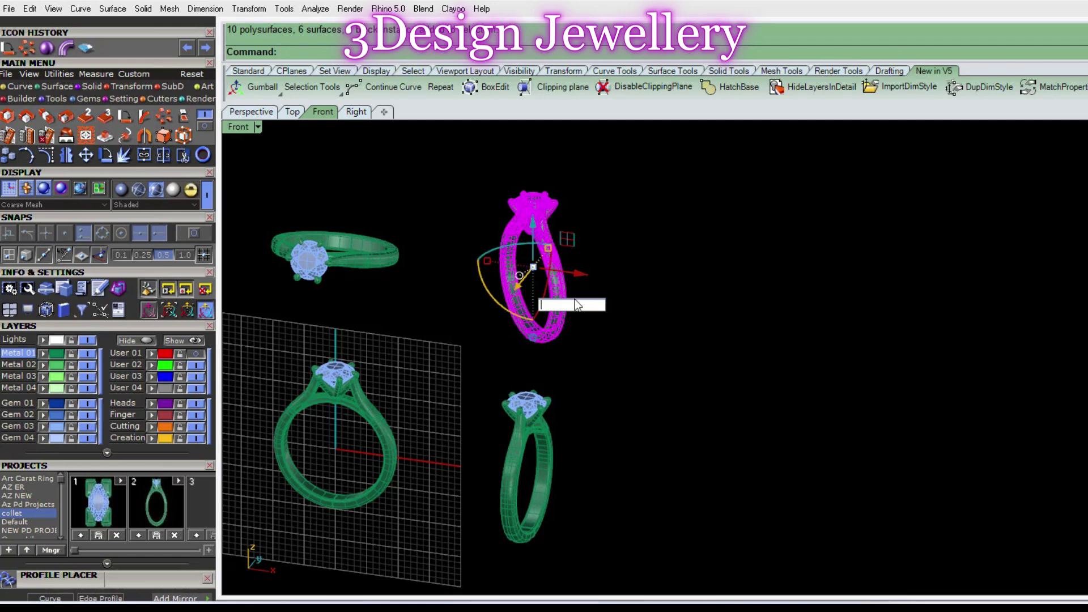
type("45")
key("Return")
key("Escape")
type("4view")
key("Return")
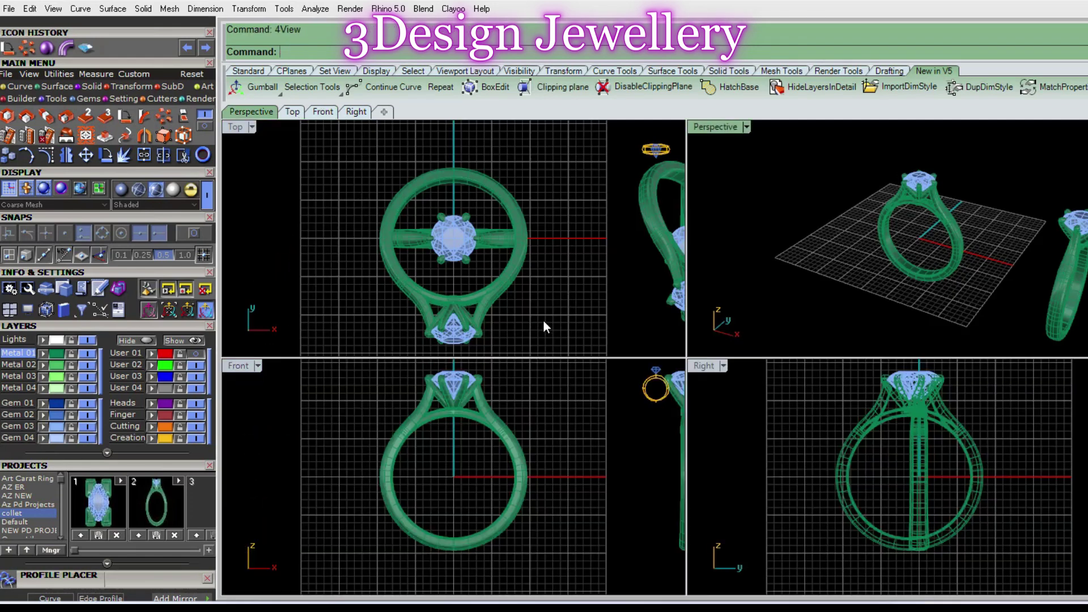
scroll(370, 481, "down", 2)
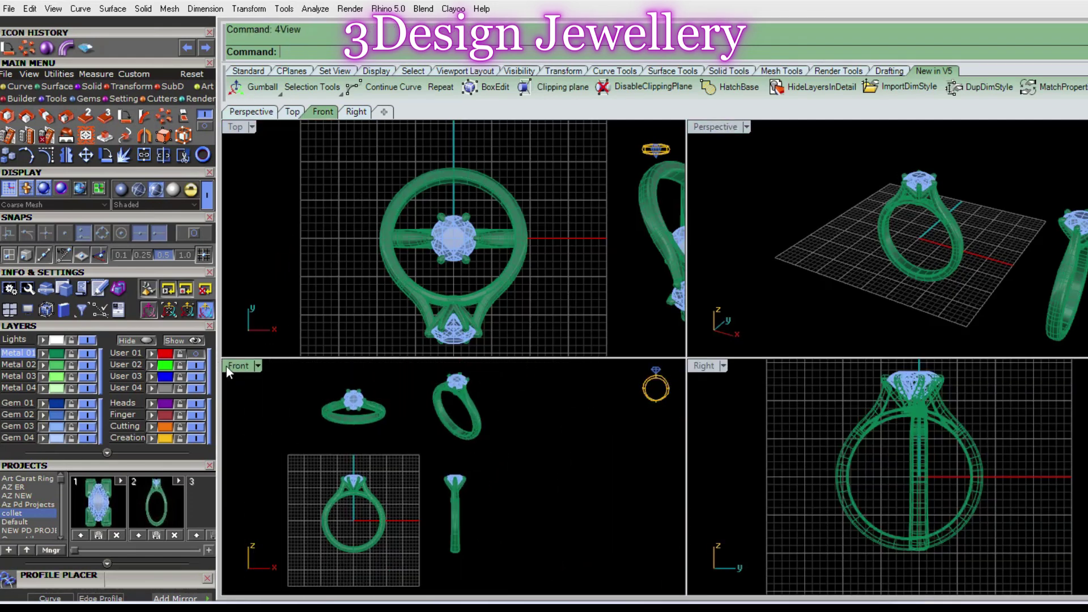
- Adjust the rotation of the tilted ring copy in the maximised Front view
double_click(238, 366)
mouse_move(685, 286)
right_mouse_down()
mouse_move(710, 287)
mouse_move(686, 295)
right_mouse_up()
left_click(686, 295)
left_click_drag(675, 277, 679, 271)
key("Return")
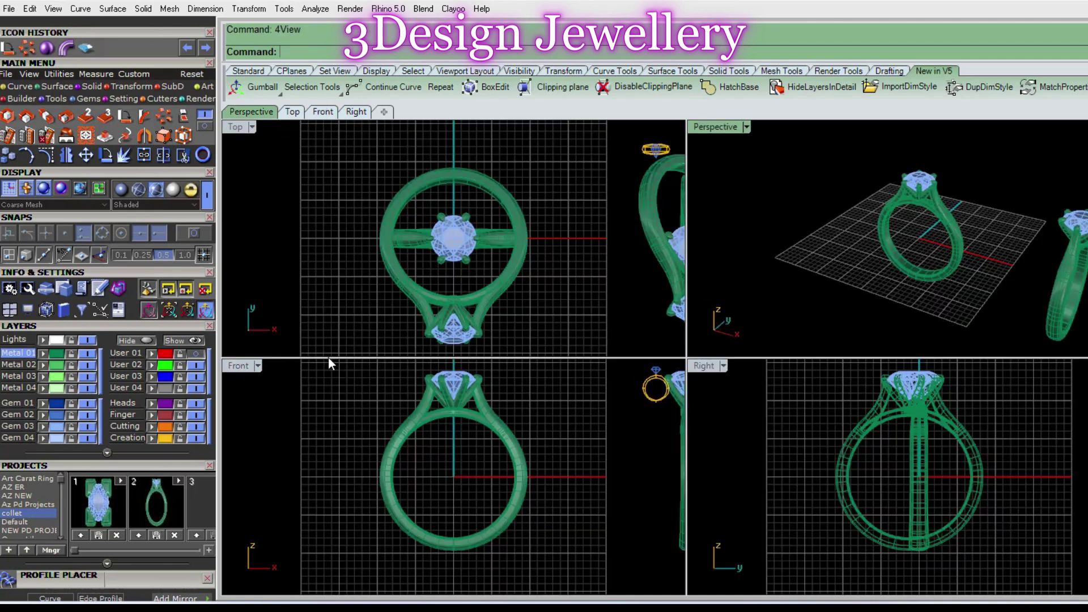
double_click(243, 363)
left_click_drag(818, 310, 738, 160)
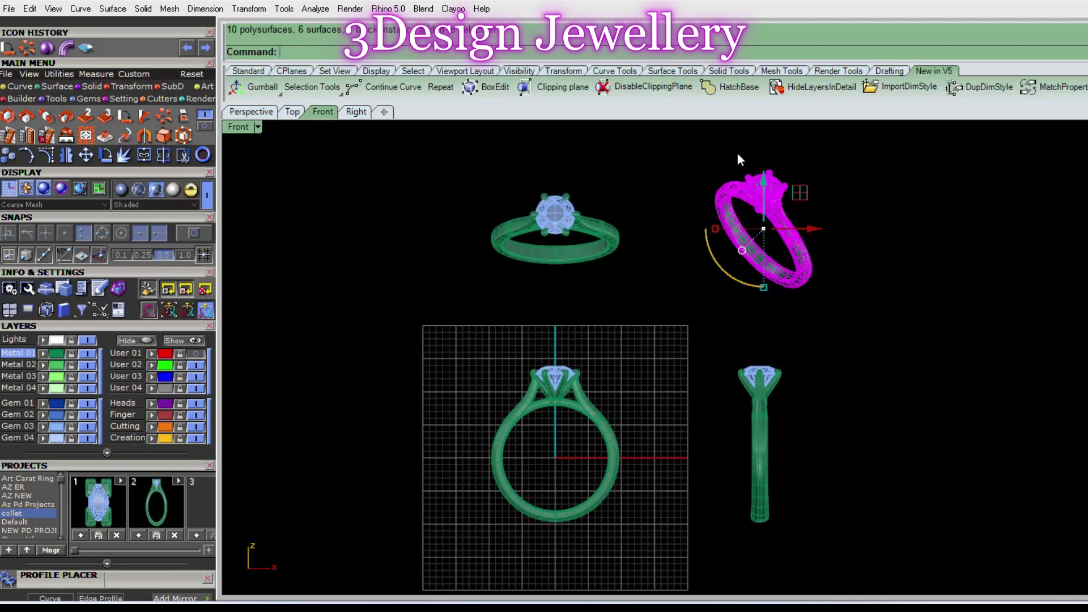
left_click_drag(794, 193, 780, 223)
- Move the side-view ring into place and rotate the top ring copy
left_click(756, 354)
left_click_drag(757, 360, 771, 372)
left_click(568, 182)
left_click_drag(586, 210, 587, 313)
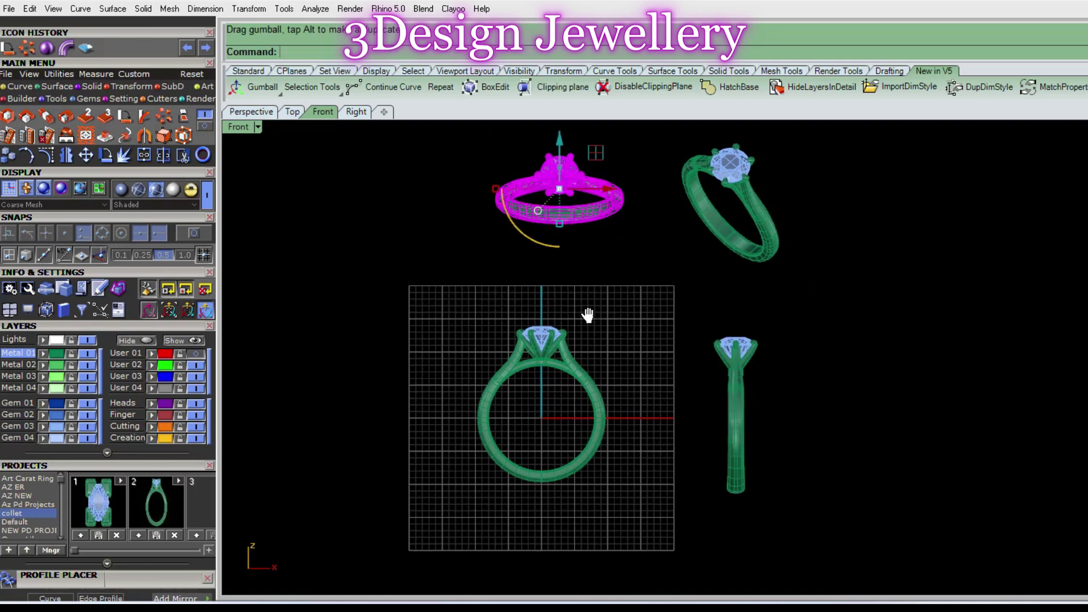
- Lower both upper ring copies together along Z
left_click_drag(408, 284, 777, 453)
left_click_drag(825, 529, 400, 316)
left_click_drag(826, 255, 468, 134)
left_click_drag(642, 196, 646, 237)
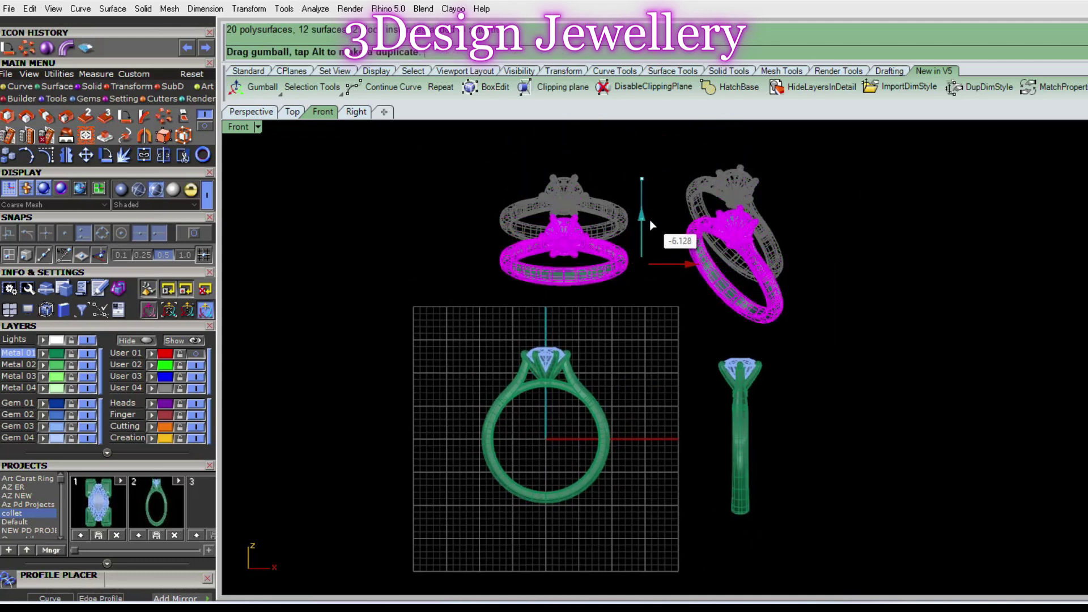
left_click(635, 314)
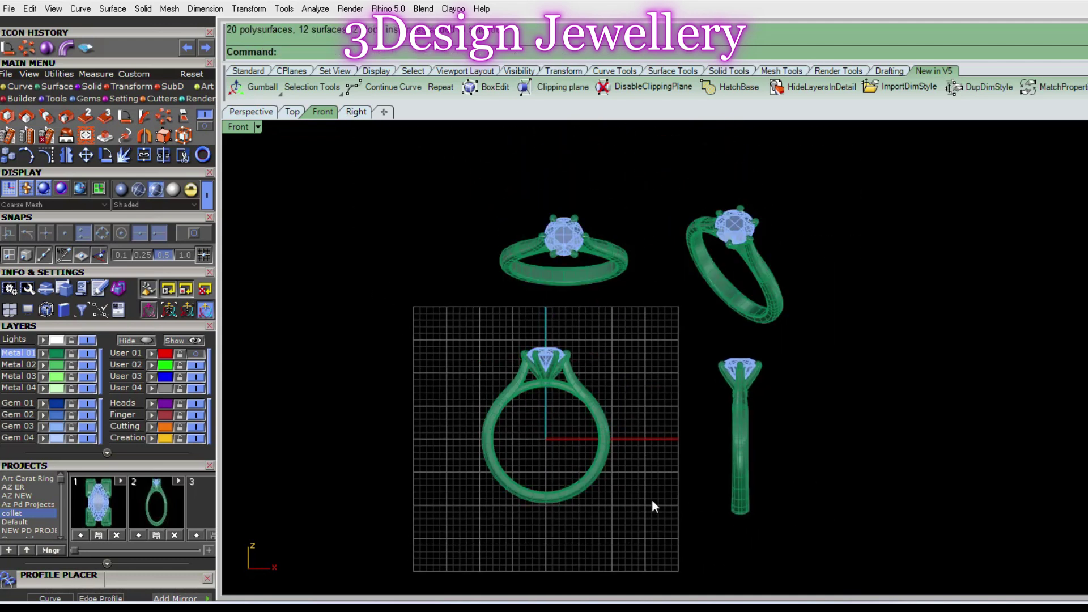
- Nudge the two right-hand rings along X and centre the layout
left_click_drag(449, 350, 450, 339)
left_click_drag(822, 561, 723, 209)
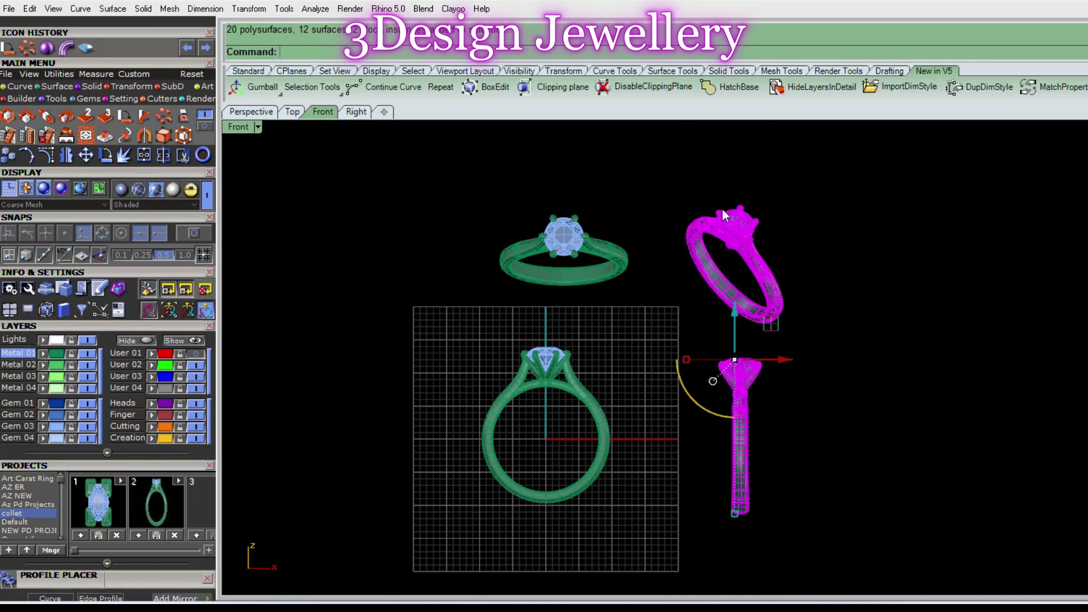
left_click(763, 365)
left_click_drag(843, 486, 688, 151)
left_click_drag(780, 359, 770, 361)
left_click(835, 344)
right_click_drag(835, 343, 801, 323)
scroll(774, 322, "up", 2)
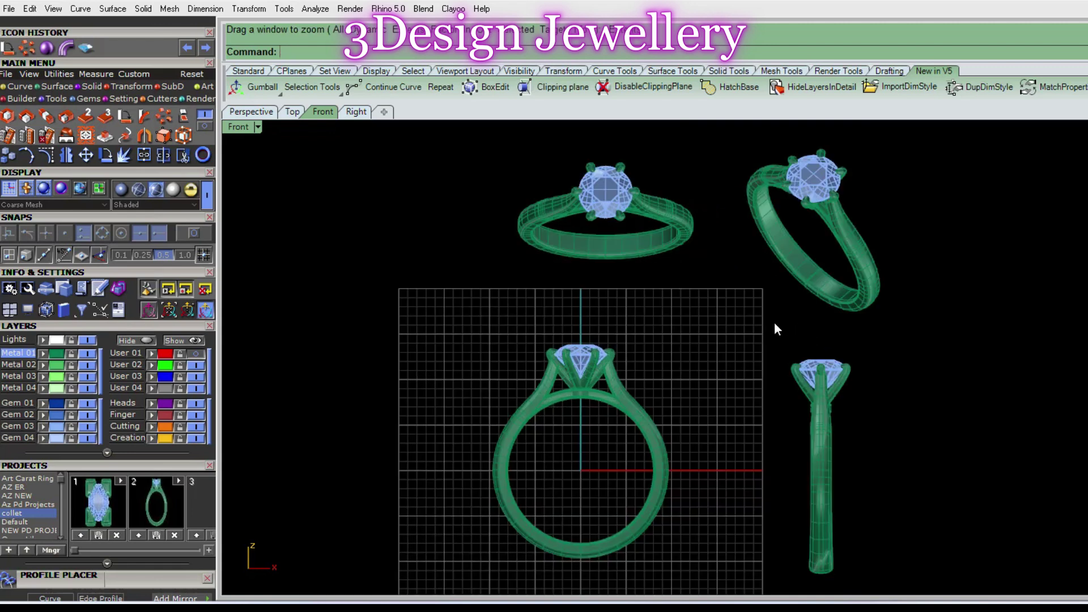
- Apply White Gold from the V-Ray metal library to the four ring bodies, then select the stones
left_click(199, 99)
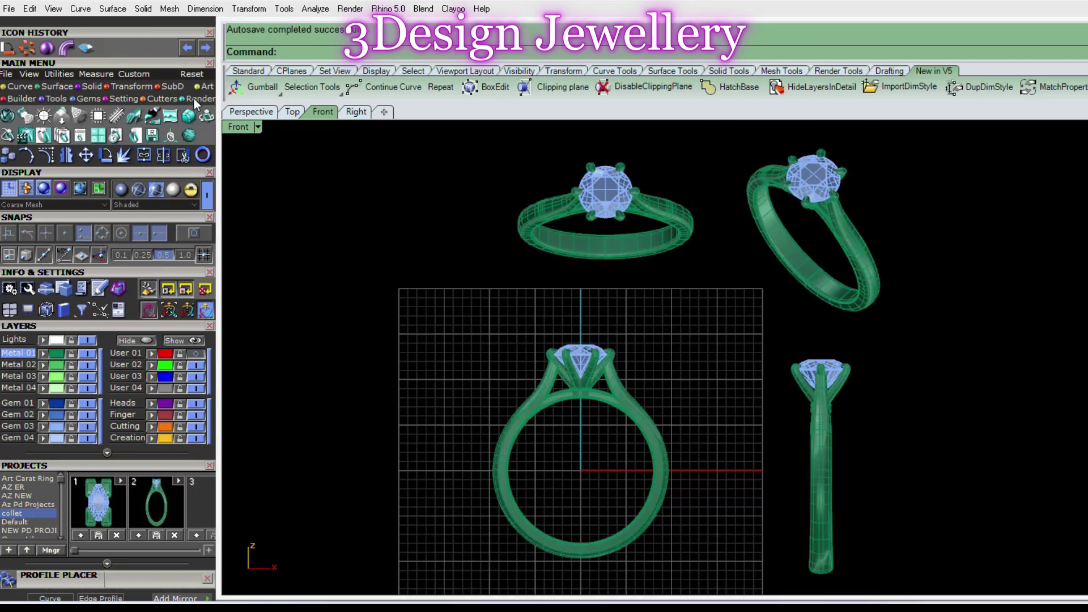
left_click(8, 116)
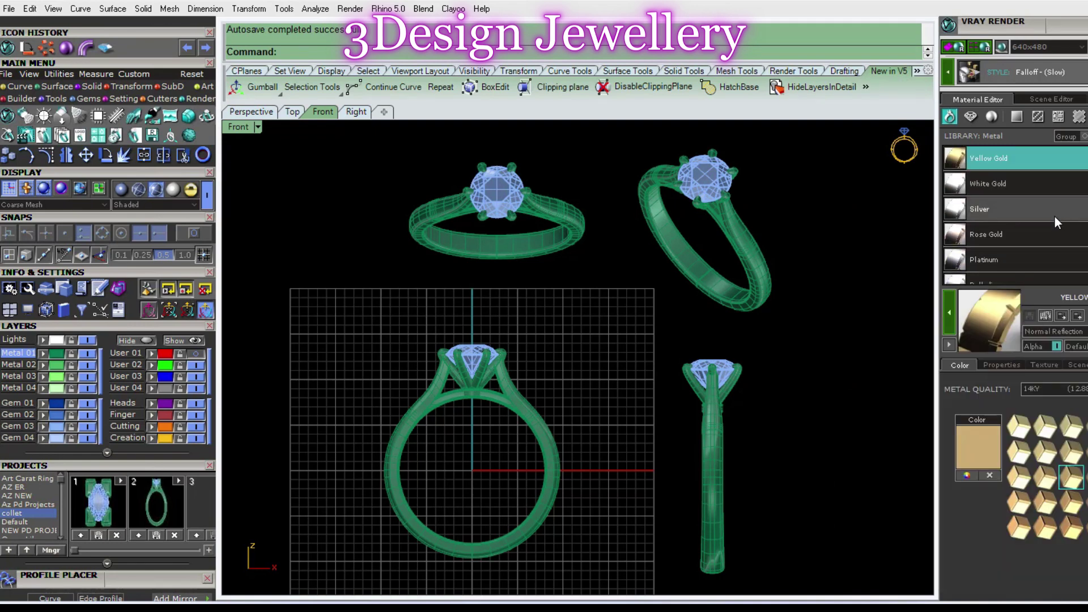
left_click(58, 353)
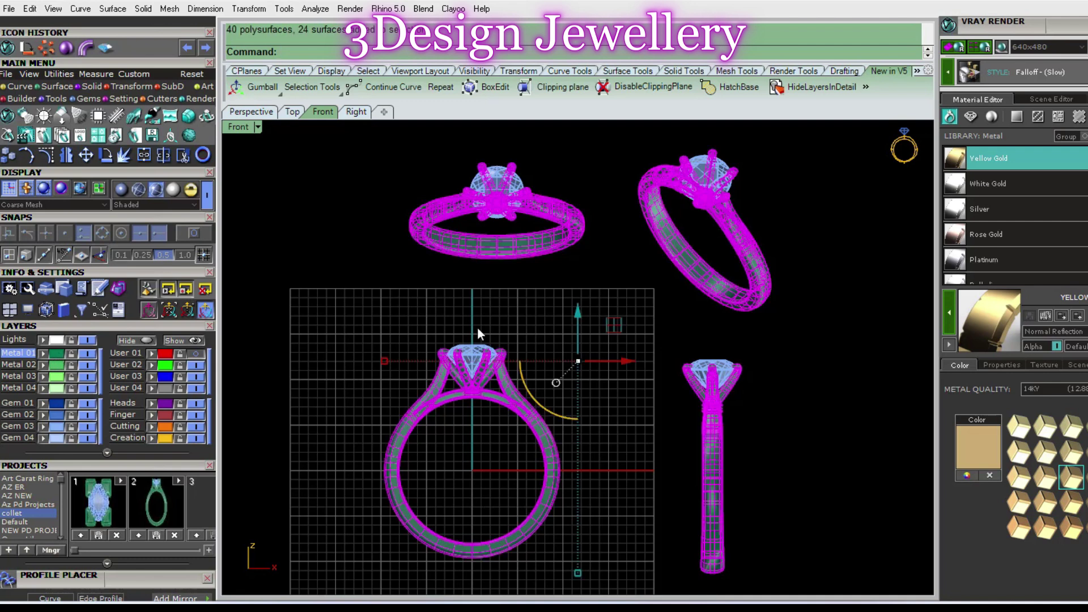
scroll(1074, 217, "down", 3)
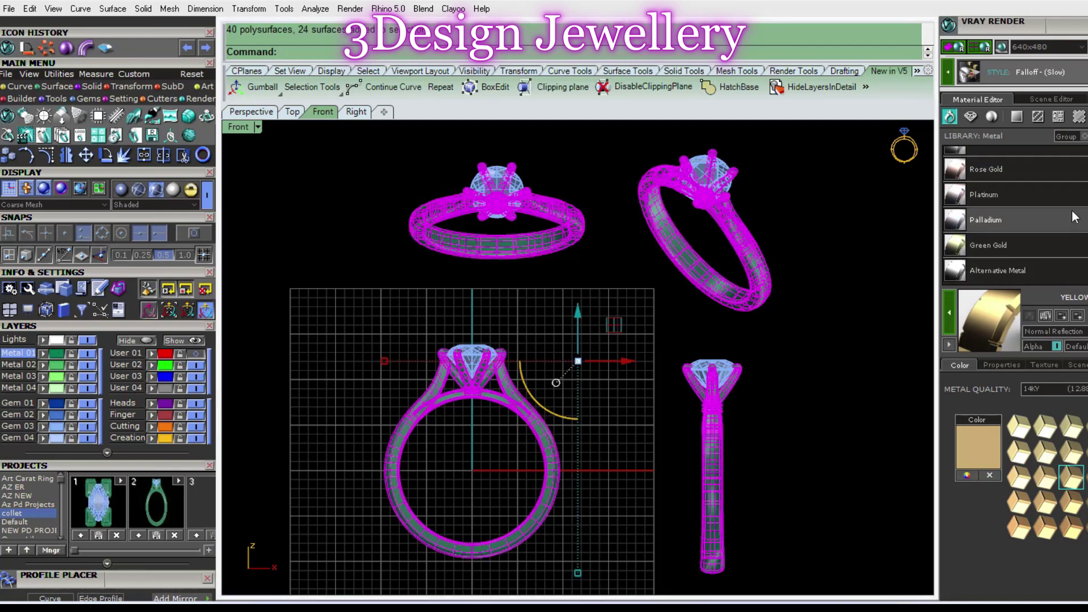
scroll(1051, 237, "up", 3)
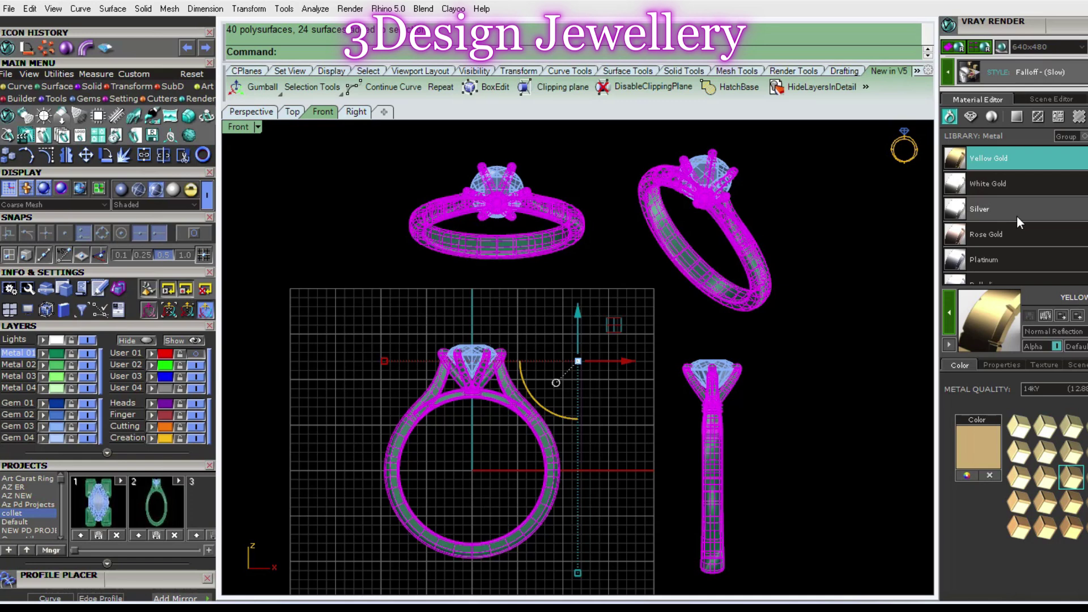
left_click(1002, 183)
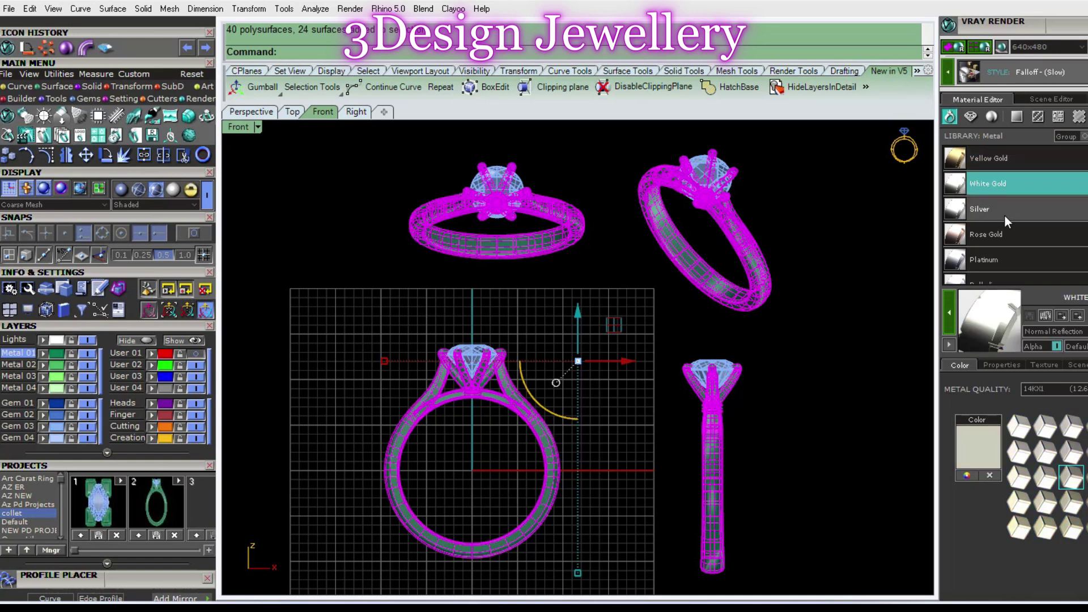
left_click(953, 309)
left_click(43, 426)
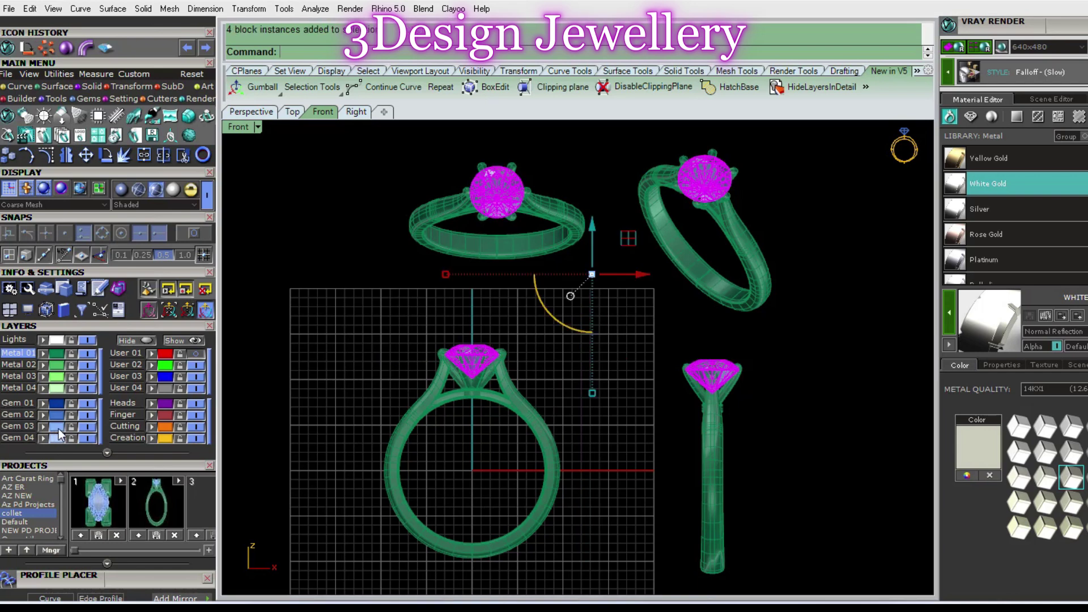
- Browse the gem material library and choose Diamond
left_click(971, 116)
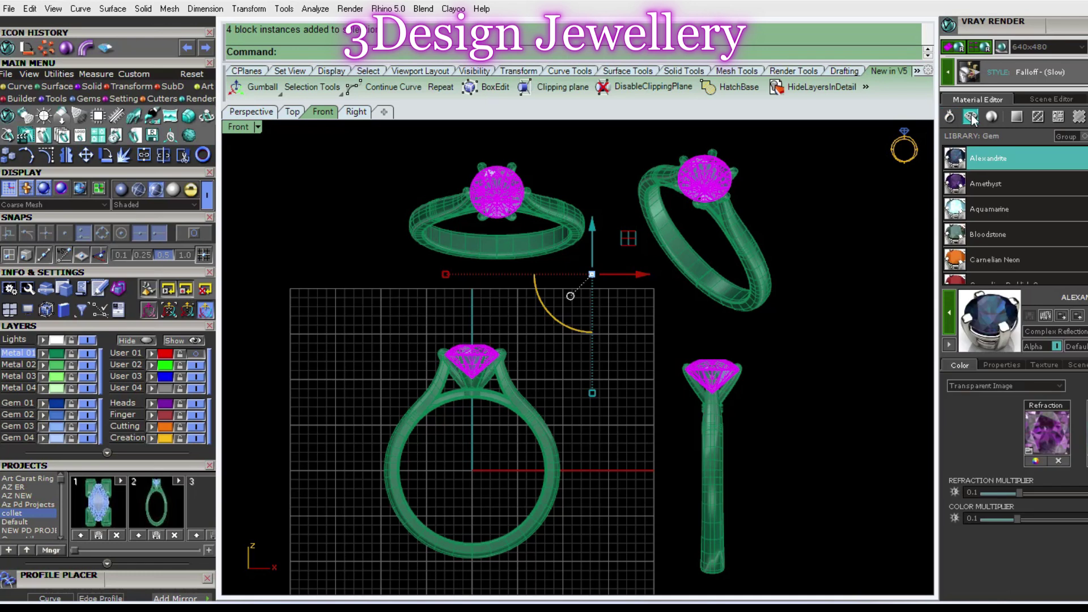
scroll(1070, 253, "down", 2)
scroll(1070, 252, "down", 1)
scroll(1069, 249, "down", 2)
scroll(1068, 247, "down", 2)
scroll(1068, 246, "down", 2)
scroll(1067, 245, "down", 2)
scroll(1067, 245, "down", 2)
scroll(1066, 244, "down", 2)
scroll(1066, 244, "down", 2)
scroll(1066, 244, "down", 2)
scroll(1066, 244, "down", 2)
scroll(1066, 243, "down", 2)
scroll(1066, 243, "down", 2)
scroll(1063, 242, "down", 2)
scroll(1061, 241, "down", 2)
scroll(1058, 238, "down", 2)
scroll(1055, 237, "up", 1)
scroll(1055, 237, "up", 2)
scroll(1056, 237, "up", 2)
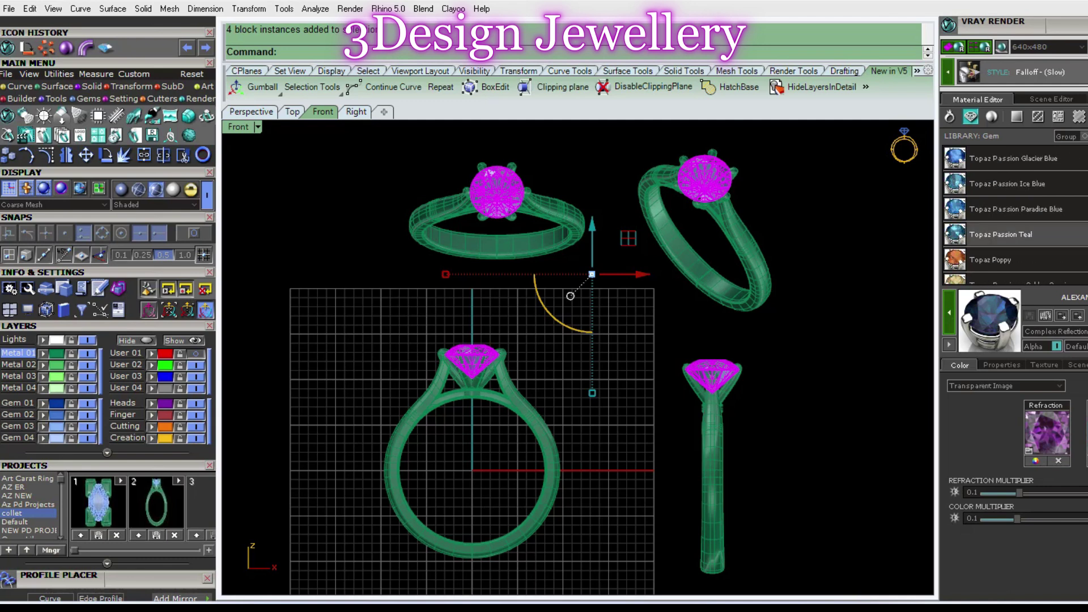
scroll(1014, 215, "up", 3)
scroll(1014, 215, "up", 3)
scroll(1015, 216, "up", 3)
scroll(998, 205, "up", 2)
scroll(992, 201, "up", 3)
scroll(986, 196, "up", 2)
left_click(982, 191)
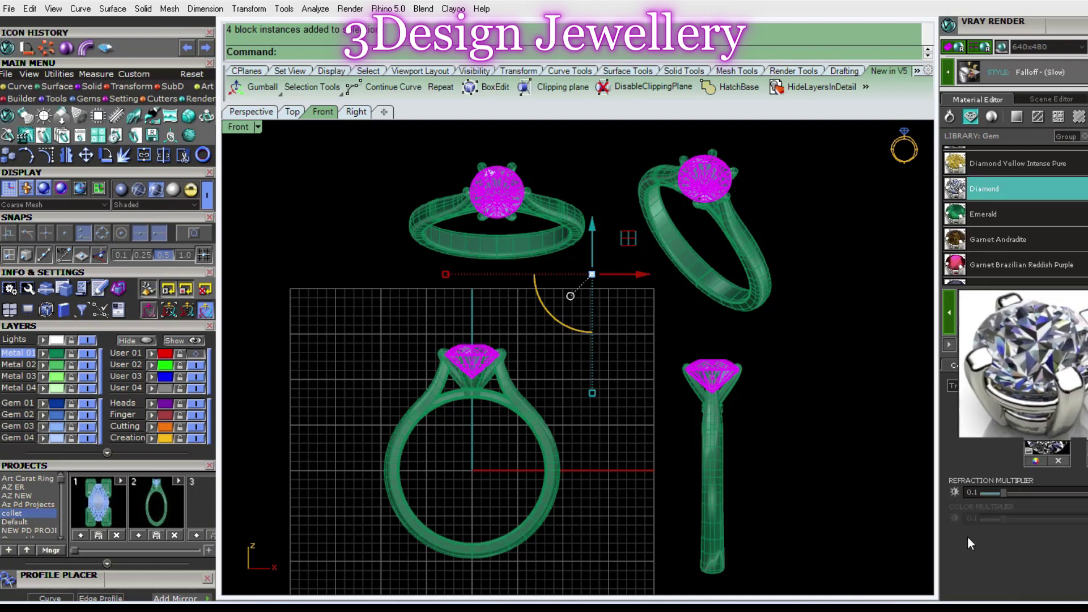
- Review the Diamond's reflection and texture settings, then return to its Refraction image in colour settings
left_click(1001, 366)
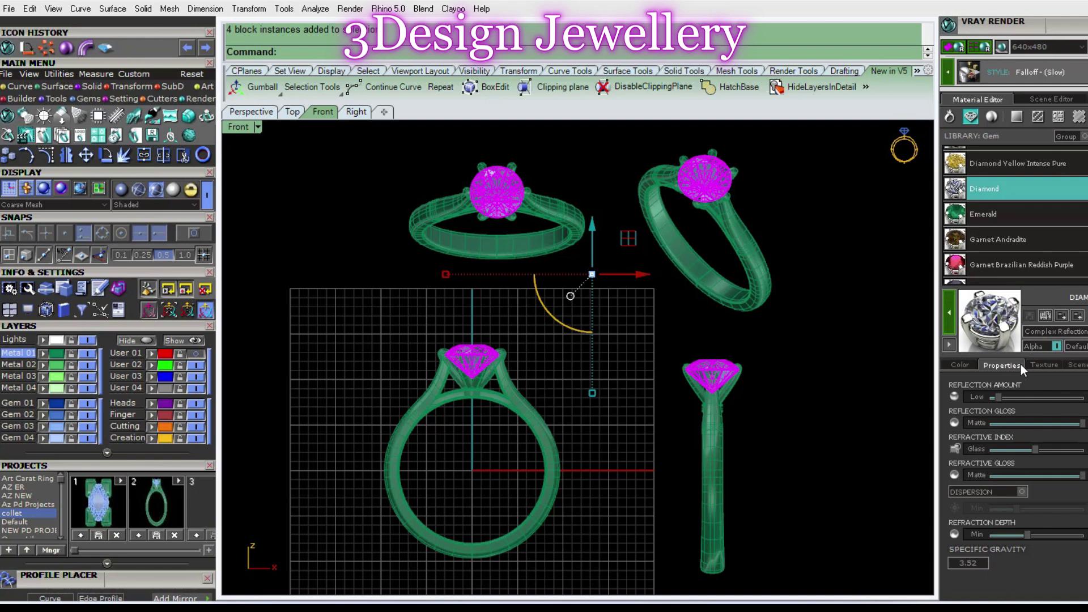
left_click(1040, 367)
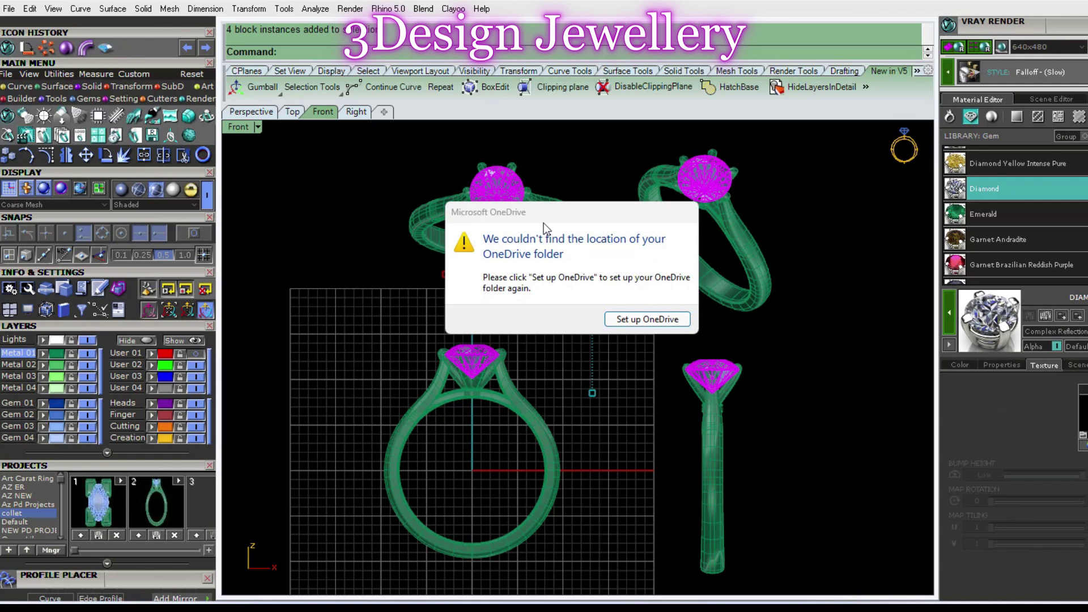
left_click_drag(543, 223, 844, 607)
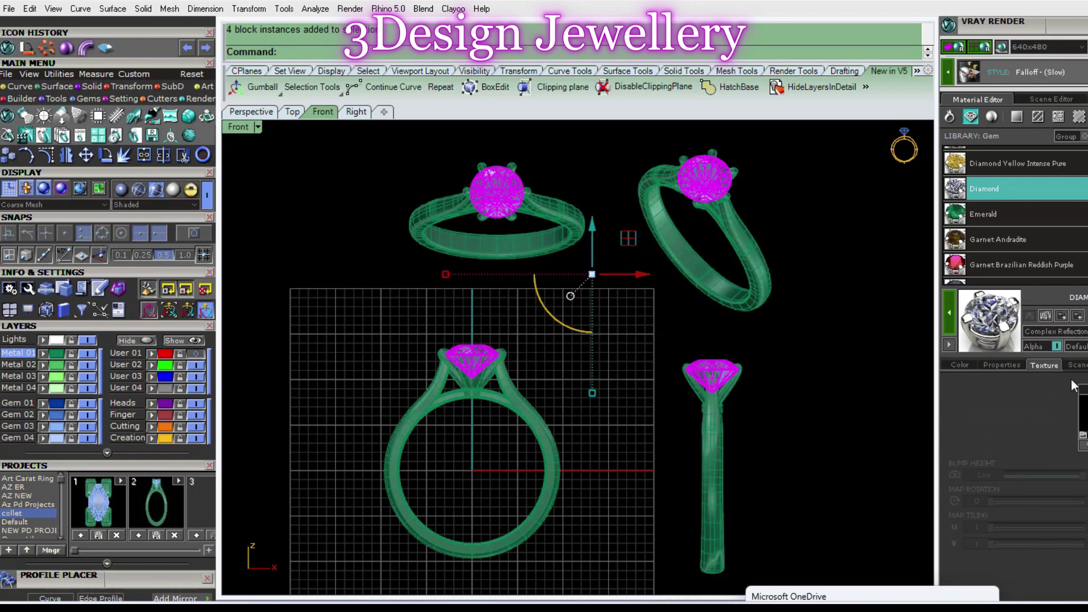
mouse_move(989, 321)
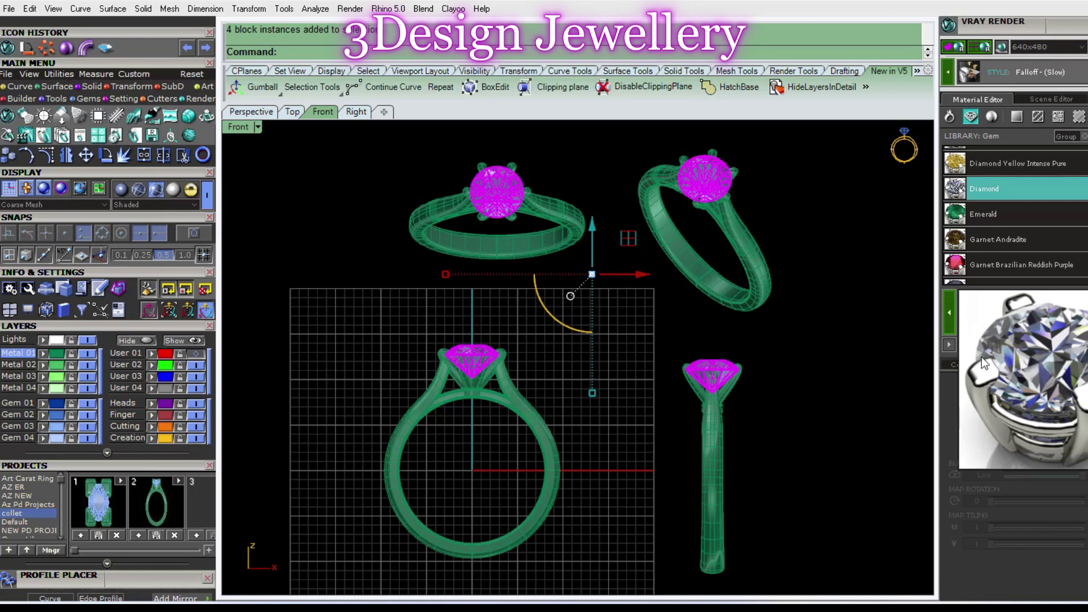
left_click(953, 364)
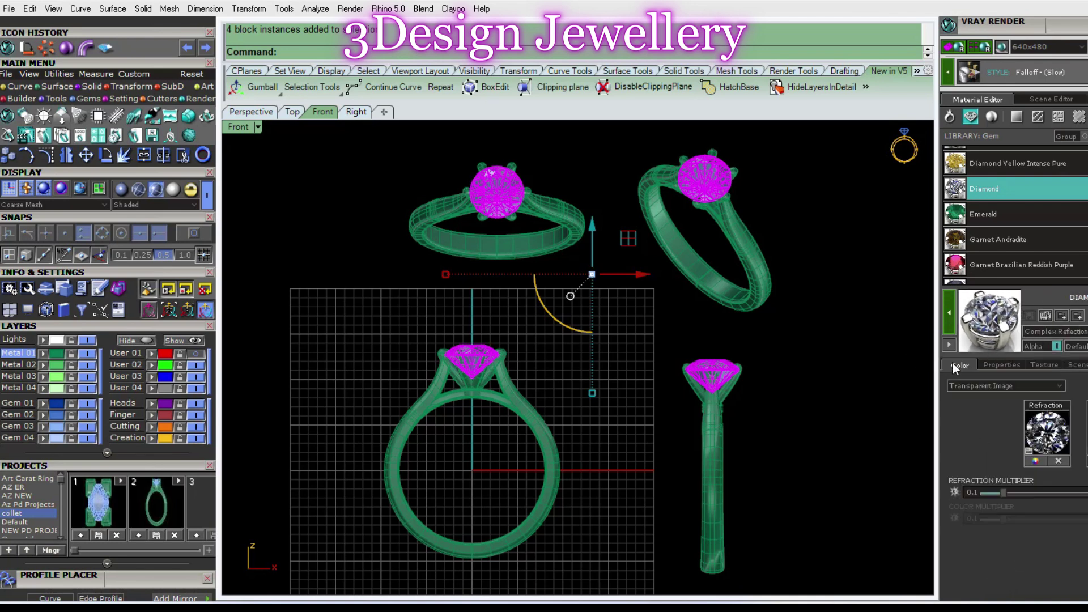
left_click(1054, 448)
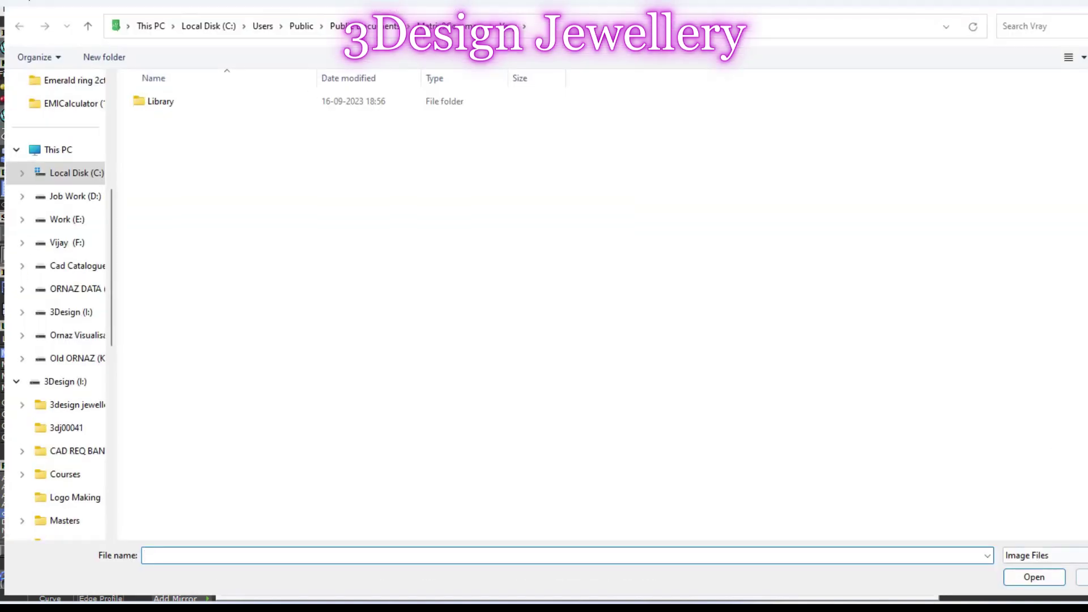
- Edit the refraction map: drain saturation, shift hue toward blue, raise brightness, and save
left_click(1082, 577)
left_click(1033, 460)
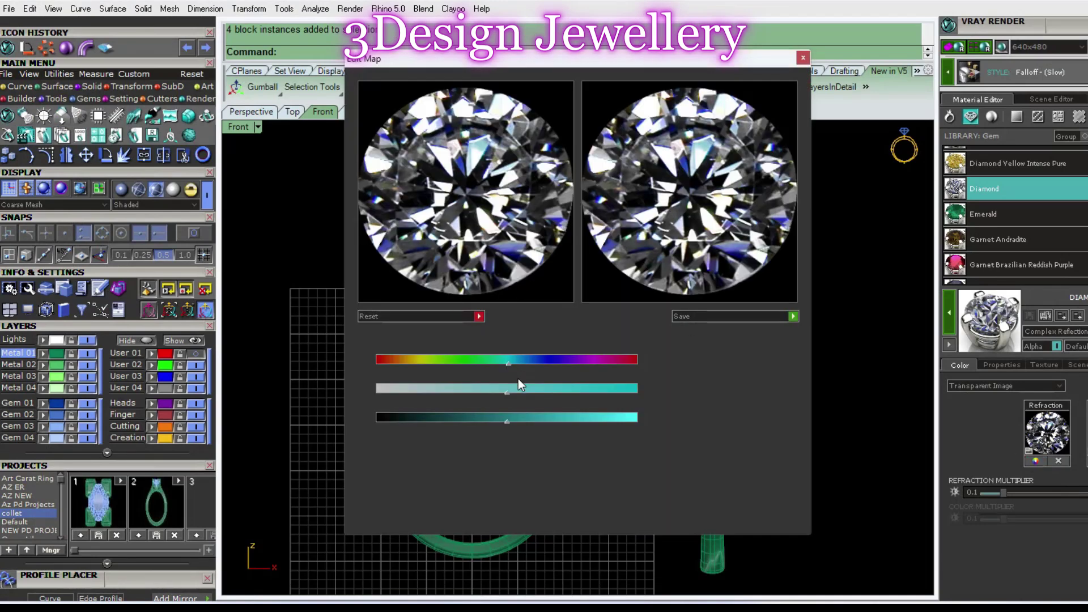
mouse_move(513, 393)
left_mouse_down()
mouse_move(500, 393)
mouse_move(533, 421)
left_mouse_up()
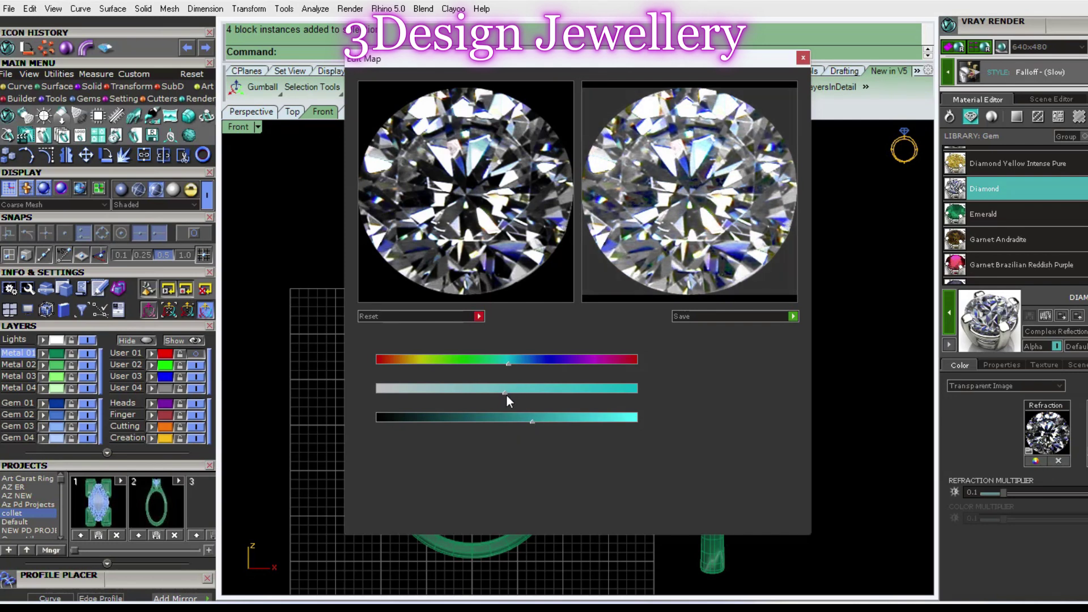
left_click_drag(504, 393, 433, 393)
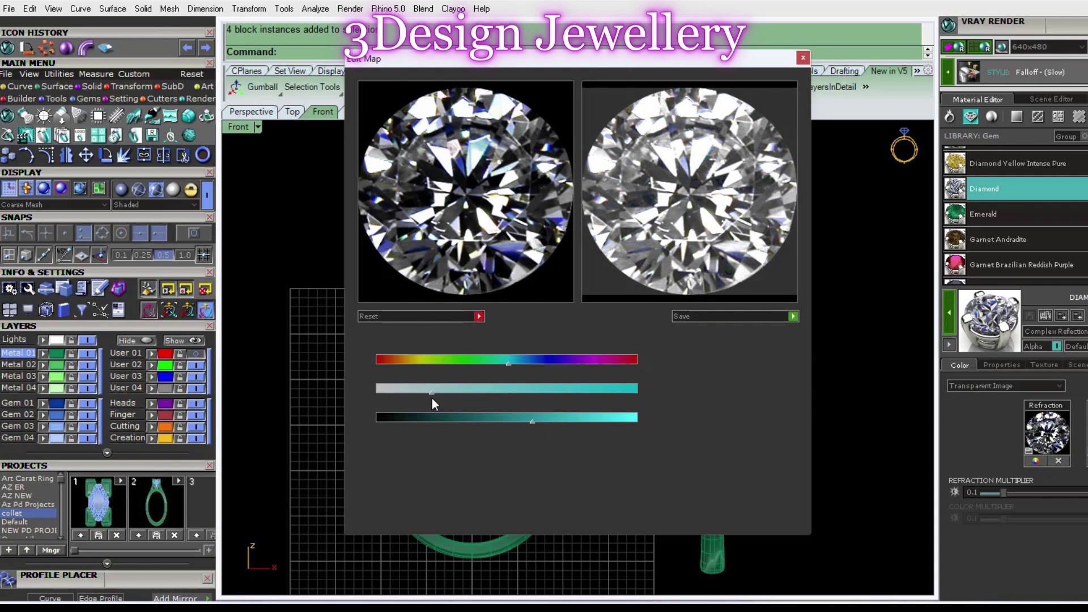
left_click_drag(507, 363, 540, 368)
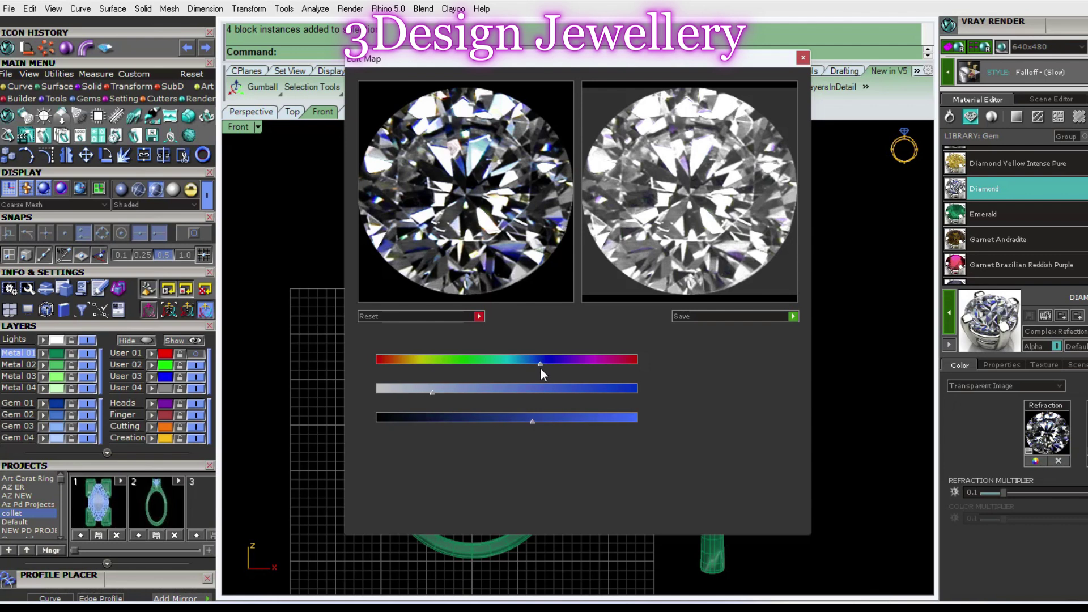
left_click_drag(534, 423, 544, 422)
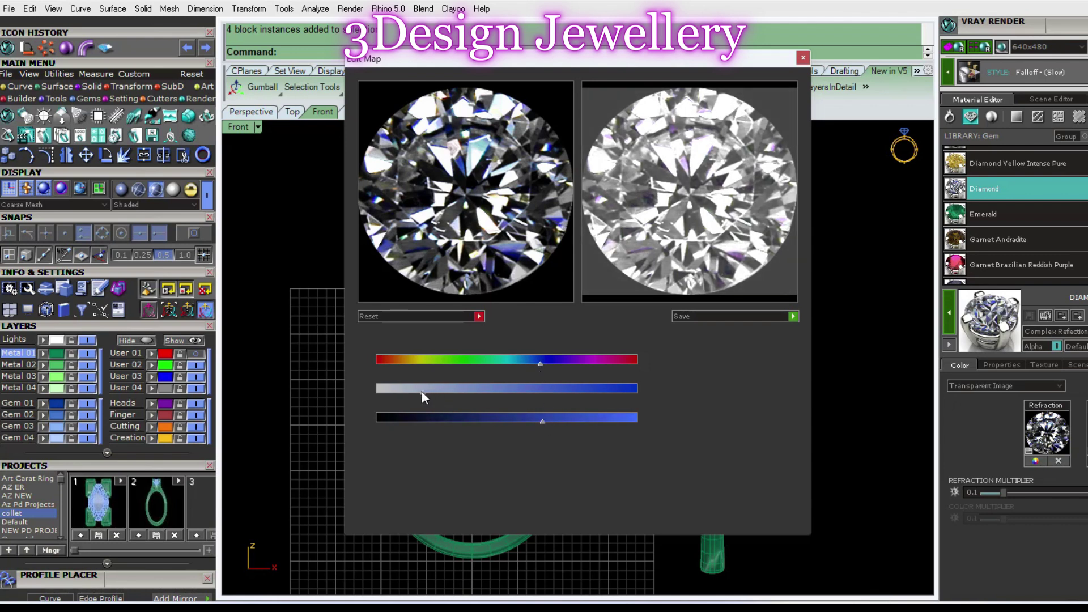
left_click(793, 316)
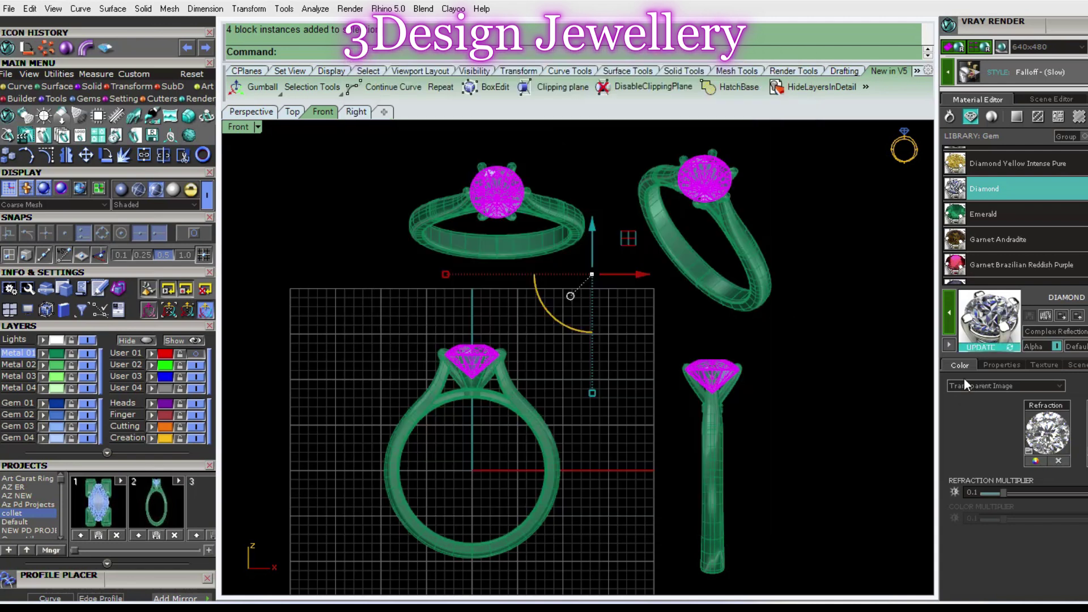
- Refresh the edited diamond preview and save it to the gem library as Diamond-1
left_click(1000, 335)
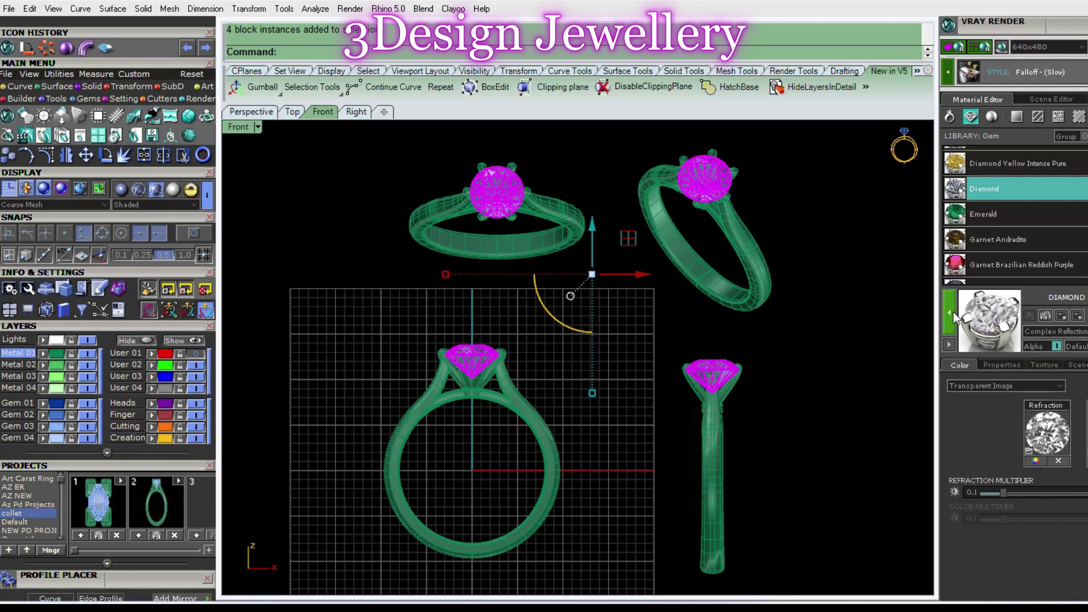
left_click(872, 341)
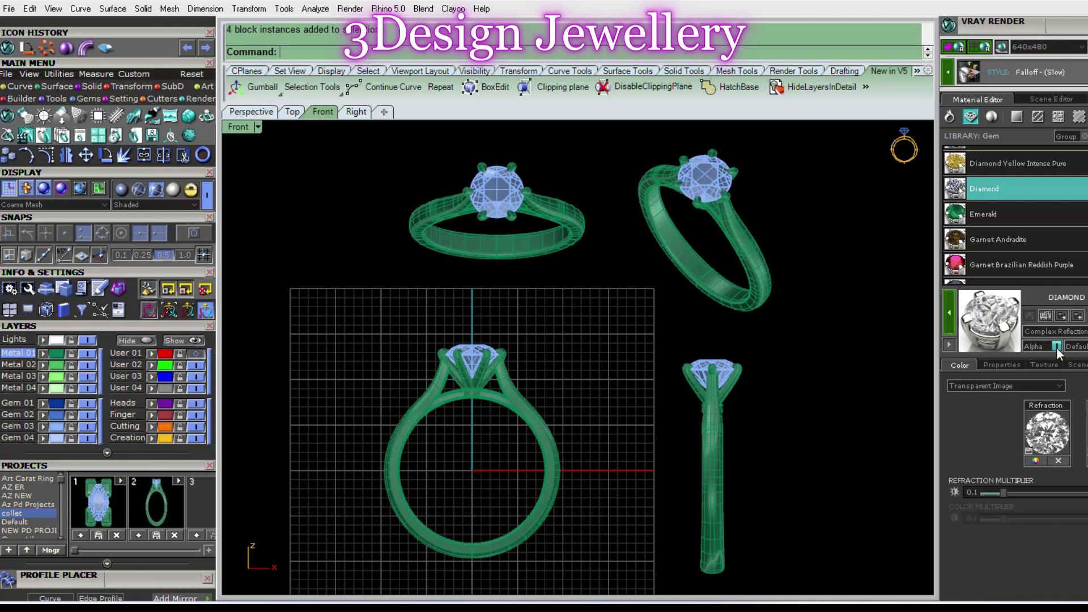
left_click(1045, 314)
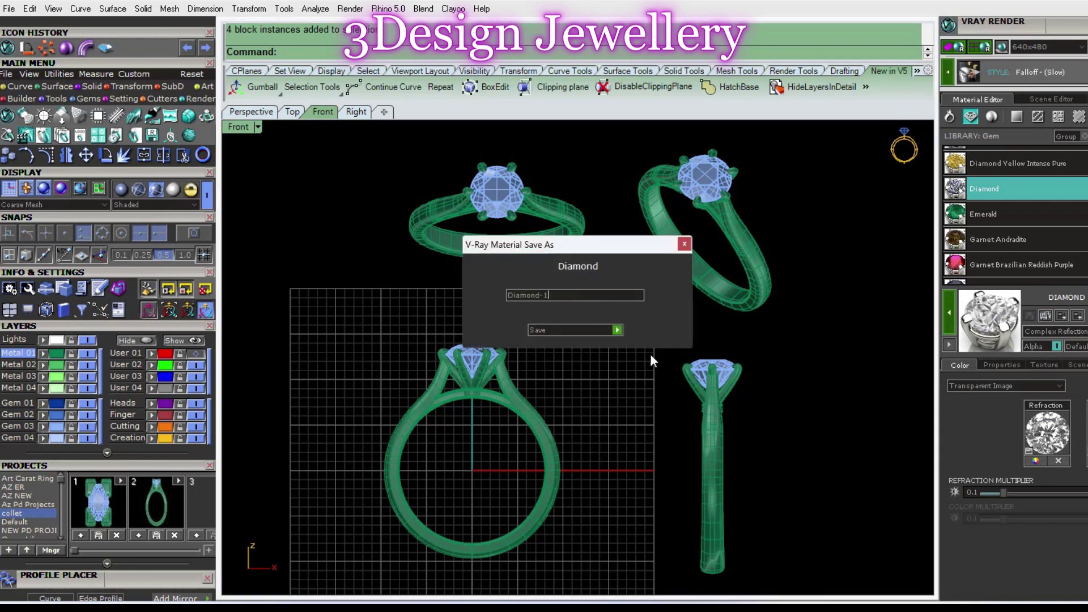
left_click(618, 330)
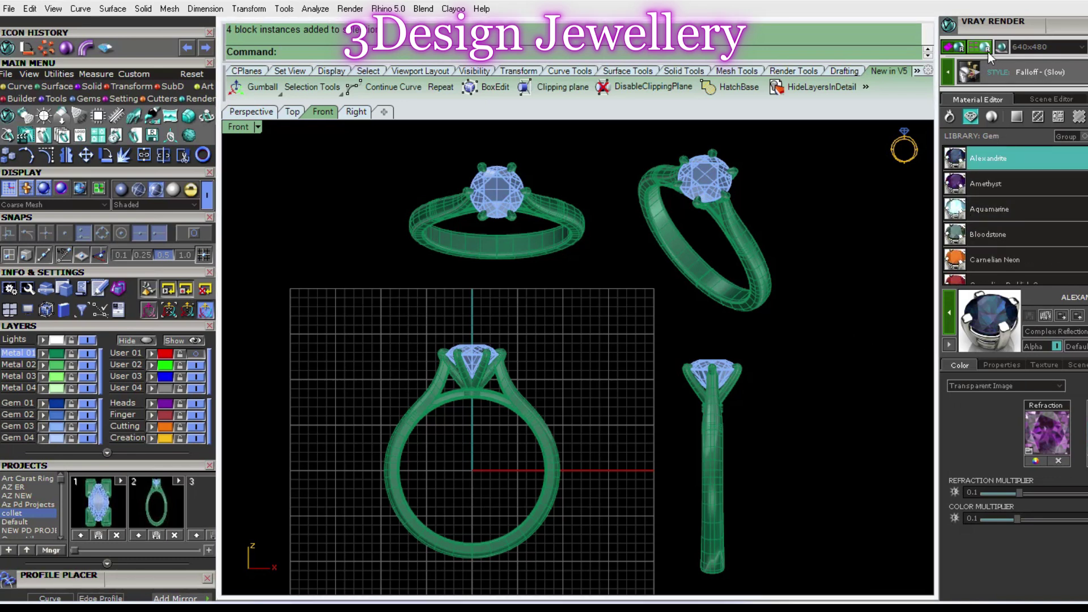
- Choose the Classic - (Fast) V-Ray render style and a 1920x1080 output size
left_click(1001, 67)
left_click(1021, 70)
scroll(1012, 70, "up", 1)
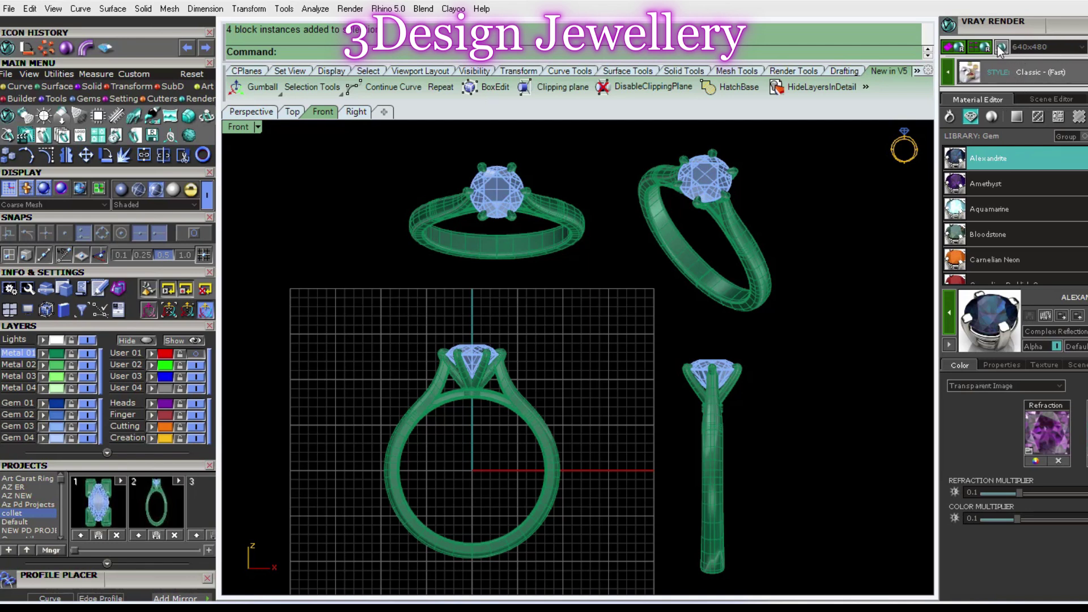
left_click(1082, 46)
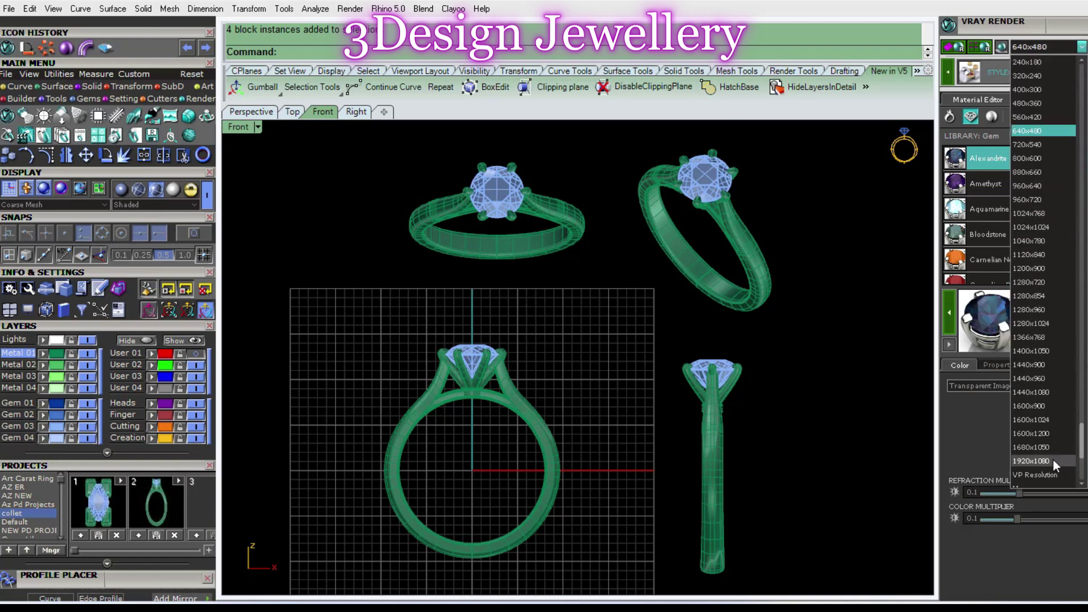
left_click(1043, 452)
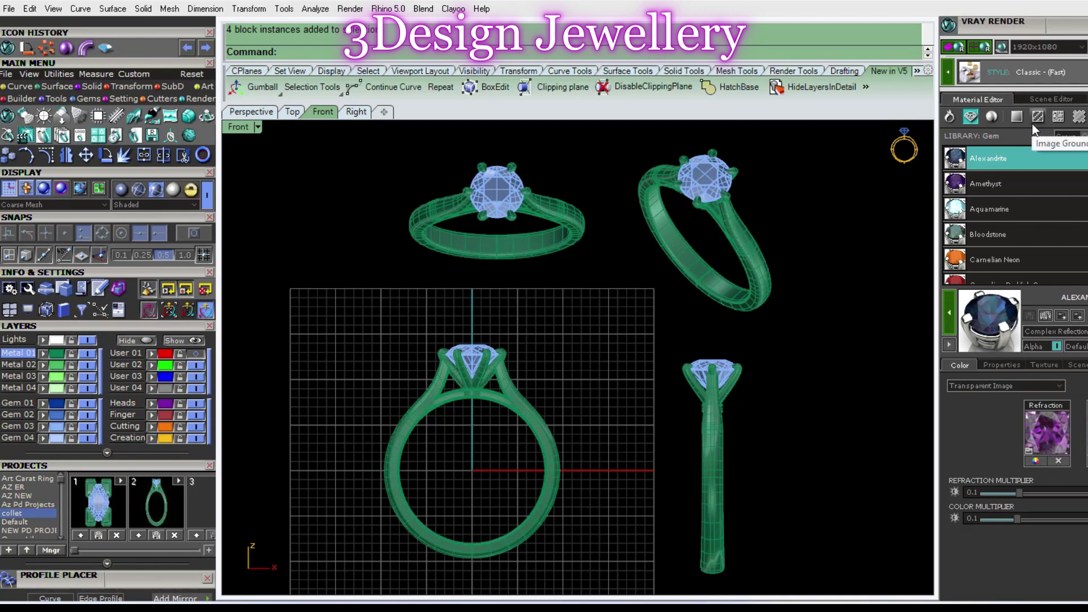
- Render the four ring views at 1920x1080, zoom in to check details, then close the frame buffer
left_click(972, 46)
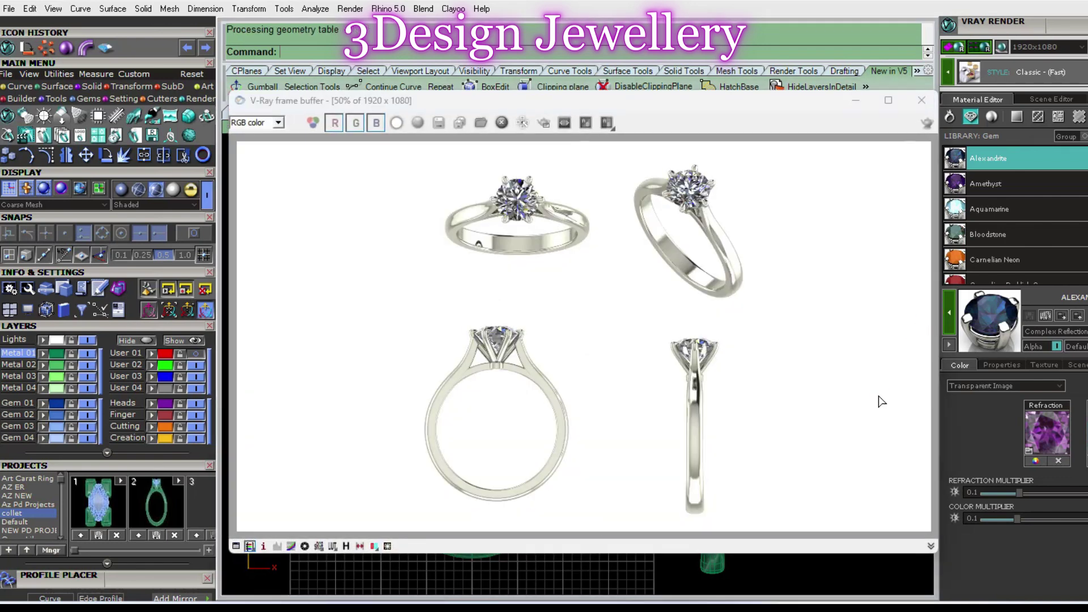
left_click(502, 357)
scroll(600, 281, "up", 2)
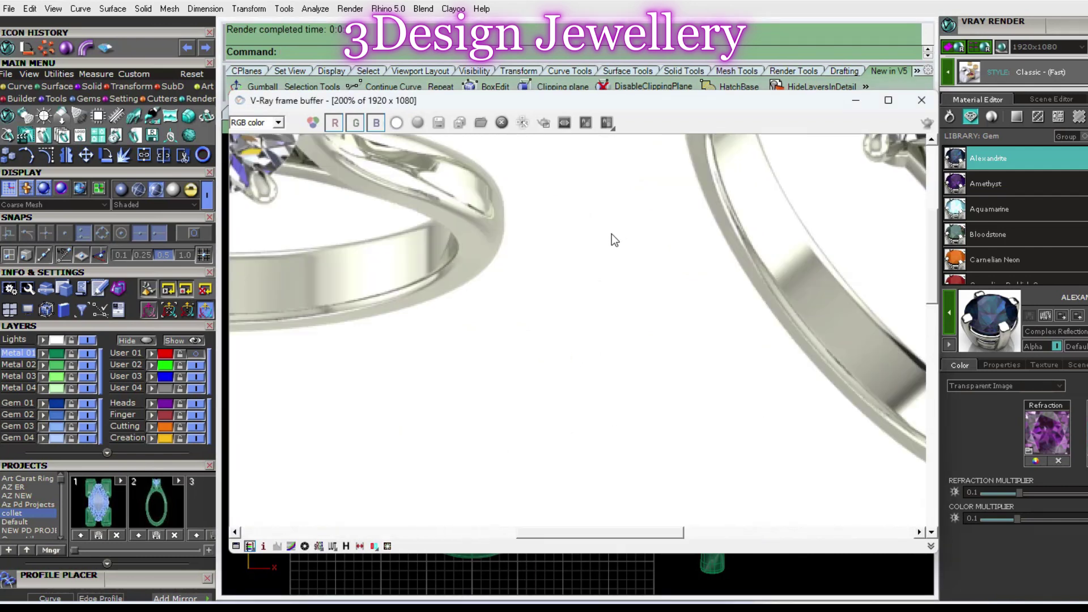
scroll(611, 234, "down", 1)
scroll(586, 232, "down", 1)
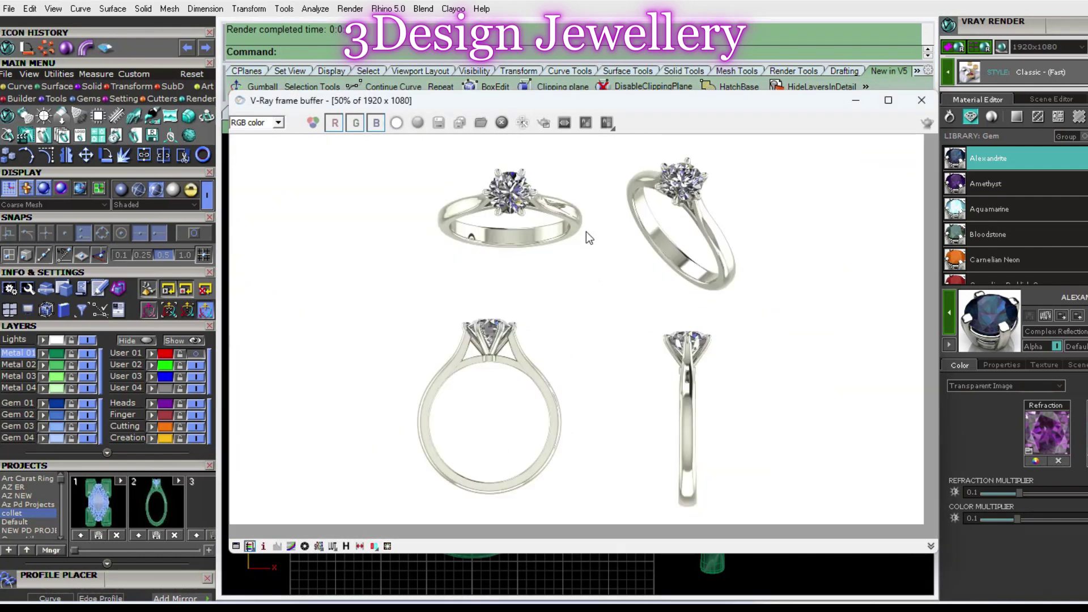
scroll(746, 423, "up", 1)
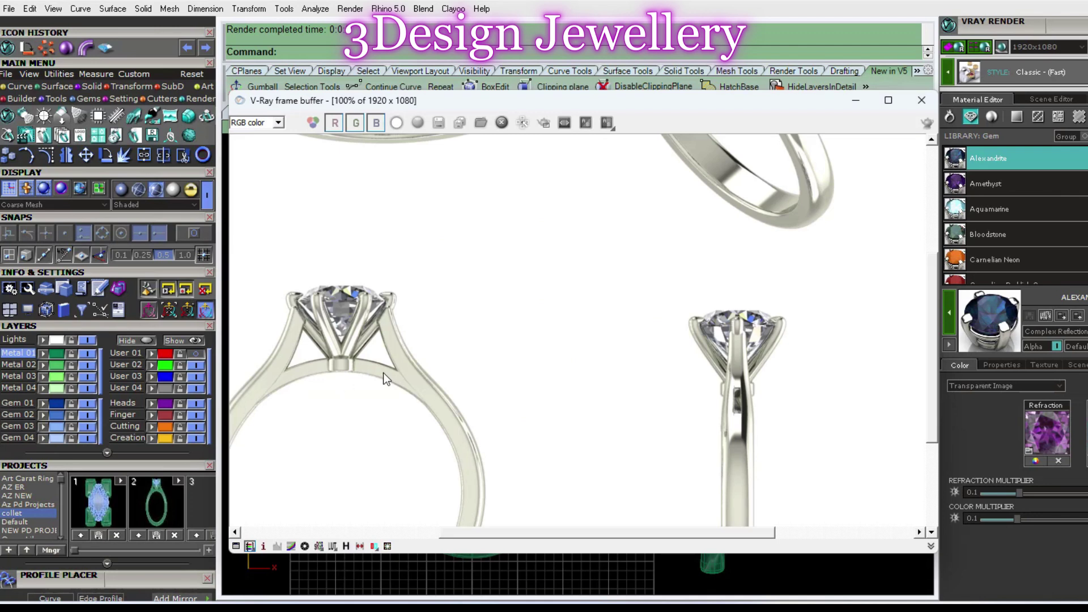
scroll(384, 373, "down", 1)
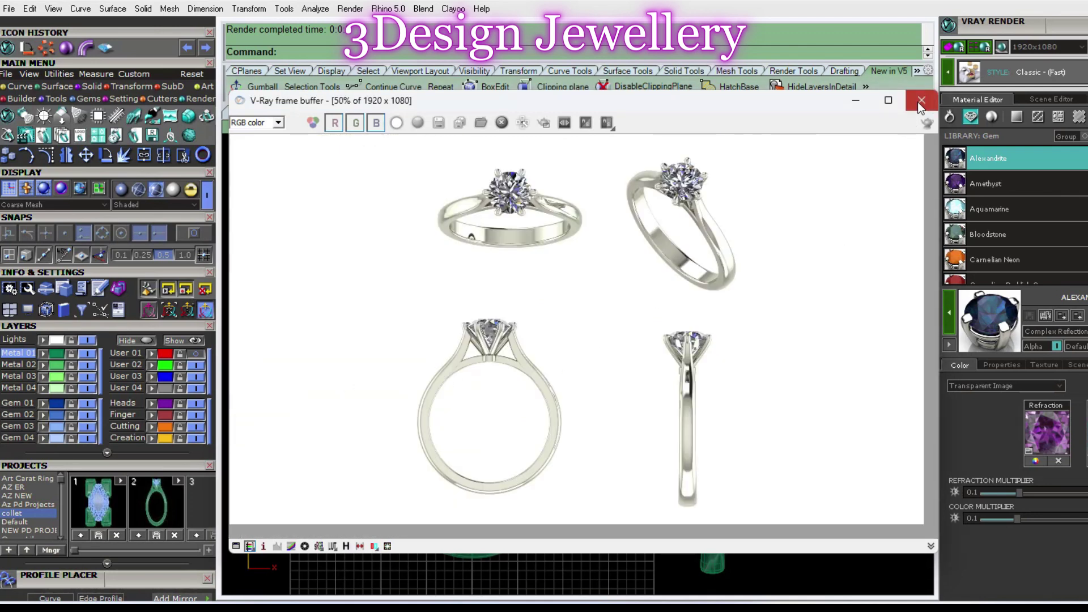
left_click(917, 101)
- In Top view, move the left ring back, away from the others
left_click(292, 111)
left_click(526, 407)
right_click_drag(563, 428, 476, 389)
scroll(453, 340, "down", 4)
left_click_drag(444, 327, 412, 151)
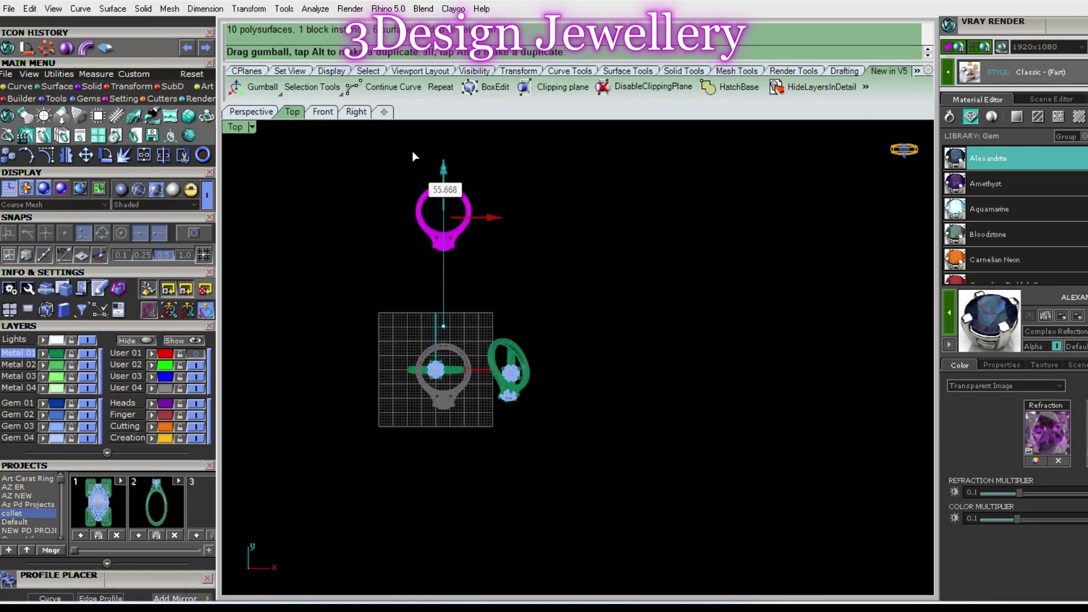
scroll(481, 341, "down", 1)
scroll(485, 366, "down", 1)
- Move the lower ring forward and push the top ring farther back
left_click(485, 366)
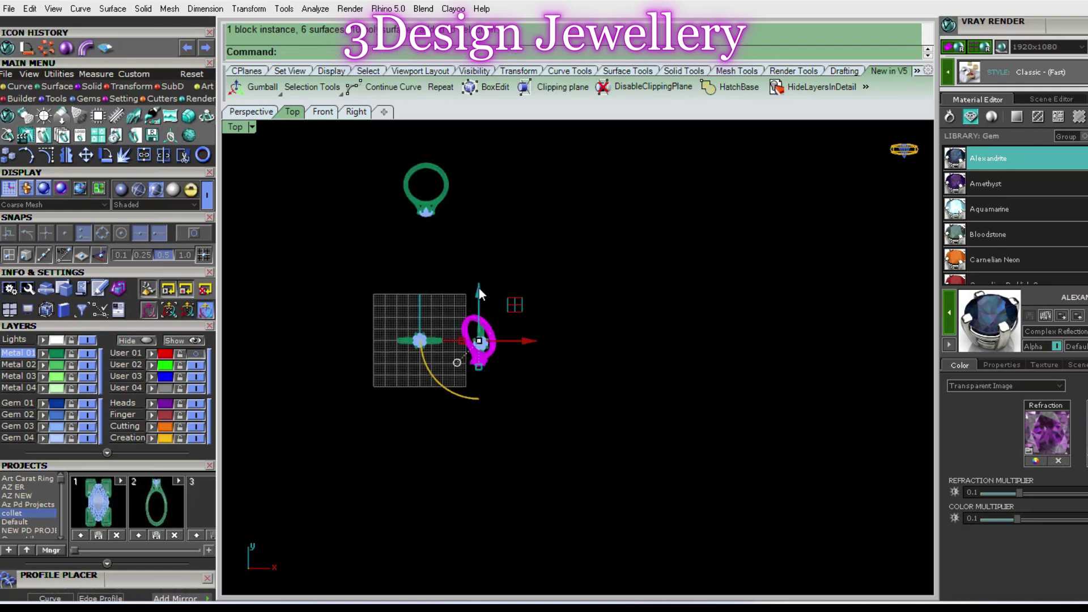
scroll(486, 294, "down", 3)
left_click_drag(490, 296, 499, 400)
scroll(506, 354, "up", 3)
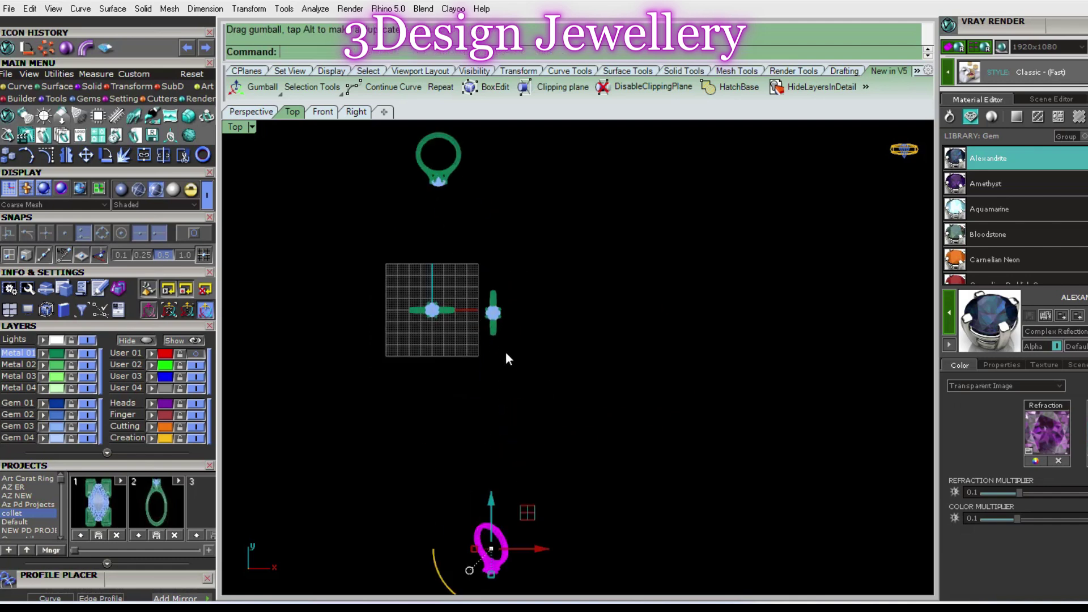
scroll(495, 356, "up", 1)
scroll(495, 355, "down", 3)
left_click(454, 284)
left_click_drag(453, 260, 448, 216)
key("Escape")
- Move the side-view ring back, then return to the Front view
left_click(460, 421)
left_click_drag(468, 349, 521, 445)
left_click_drag(486, 364, 477, 305)
left_click(619, 313)
left_click(320, 112)
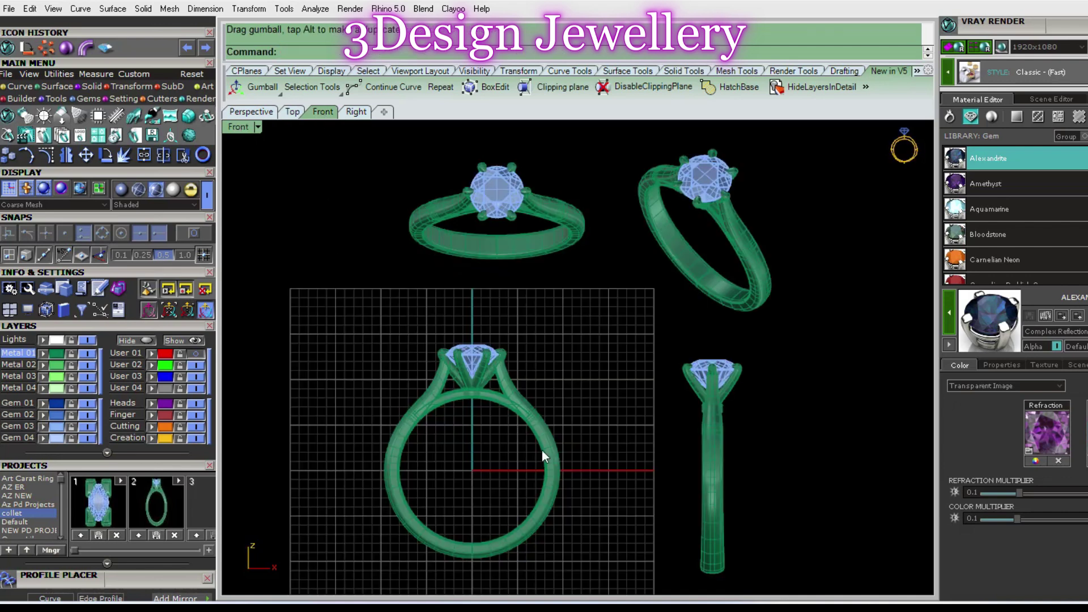
- Re-render the spaced-out rings in V-Ray at 1920x1080
left_click(983, 48)
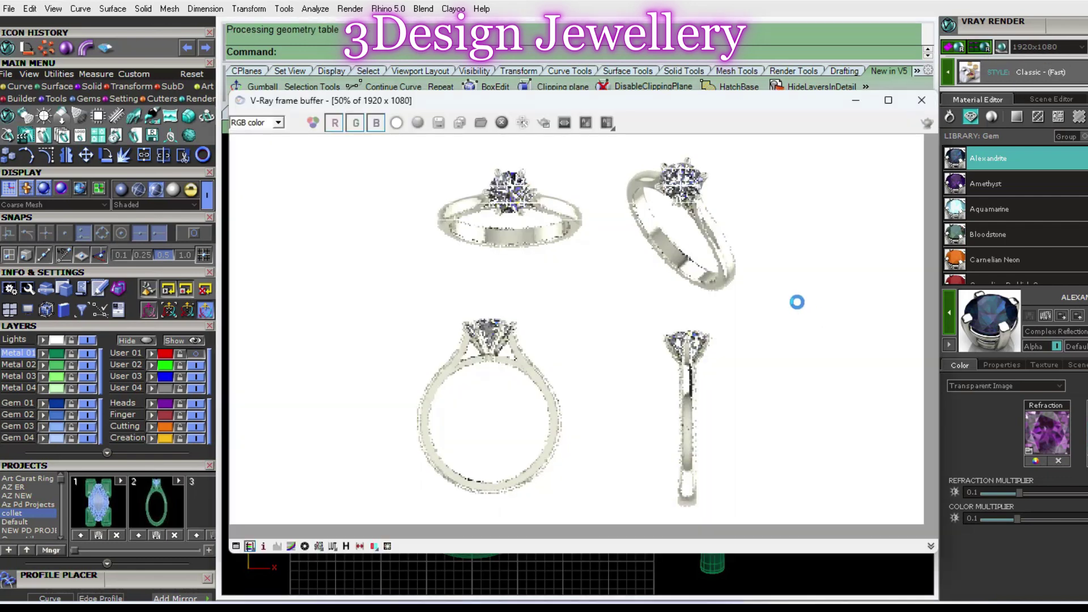